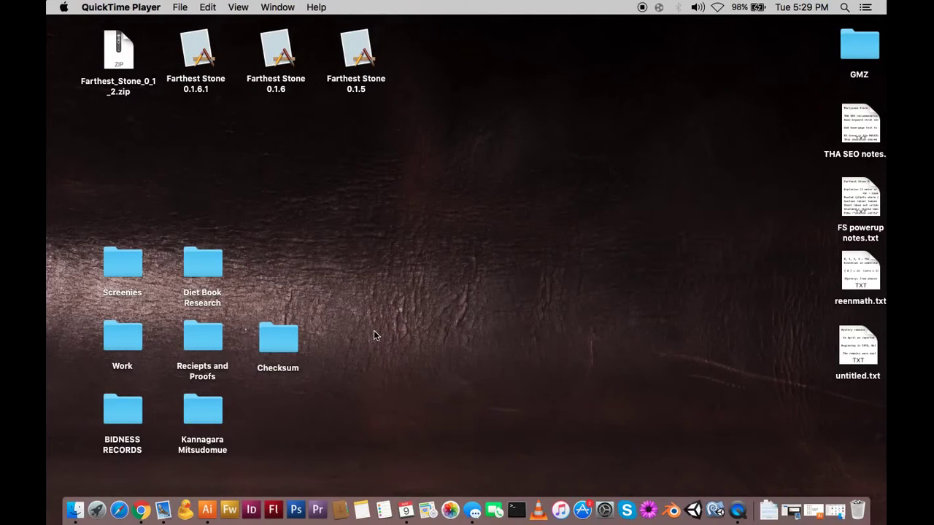
Switch to Illustrator and open the recent file Easy_Tokes_Owl 4.ai
click(209, 511)
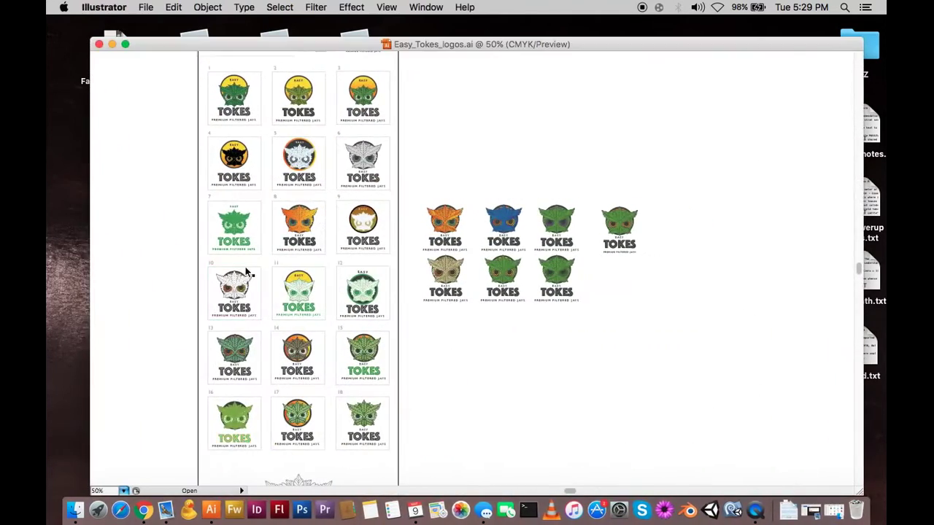
click(145, 7)
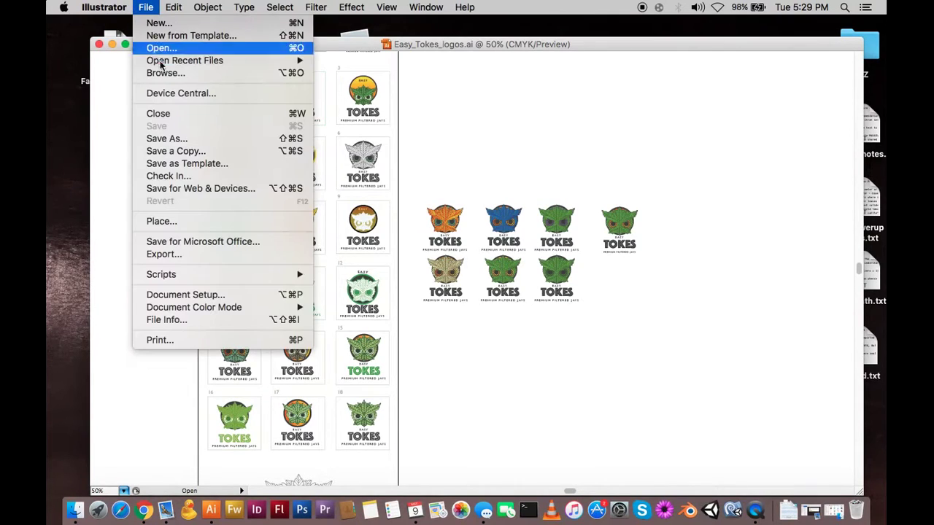
mouse_move(177, 66)
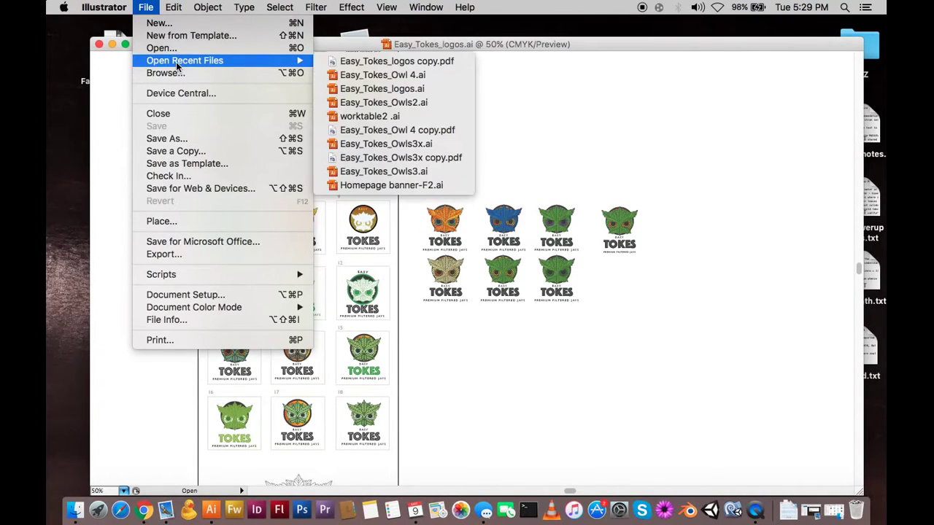
click(425, 76)
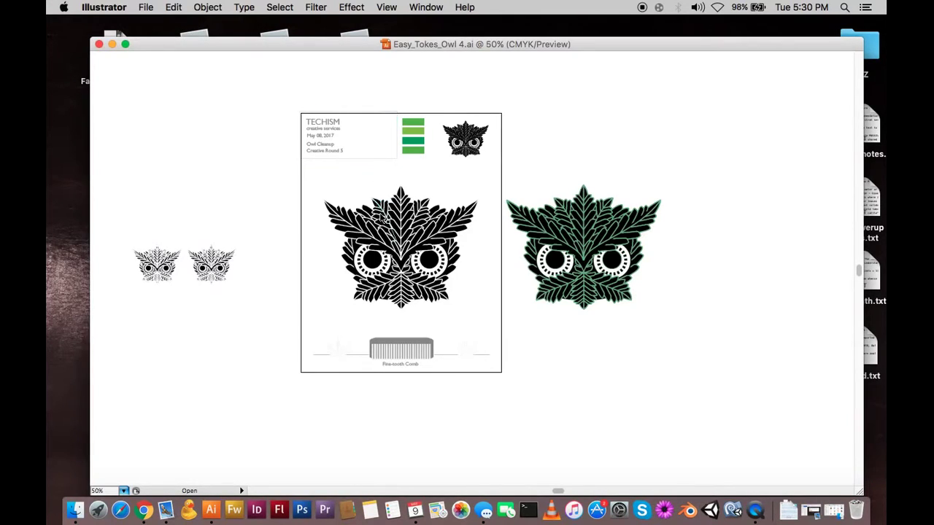
Examine the black owl on the artboard up close with all of its overlapping paths selected
key(z)
click(397, 258)
click(511, 248)
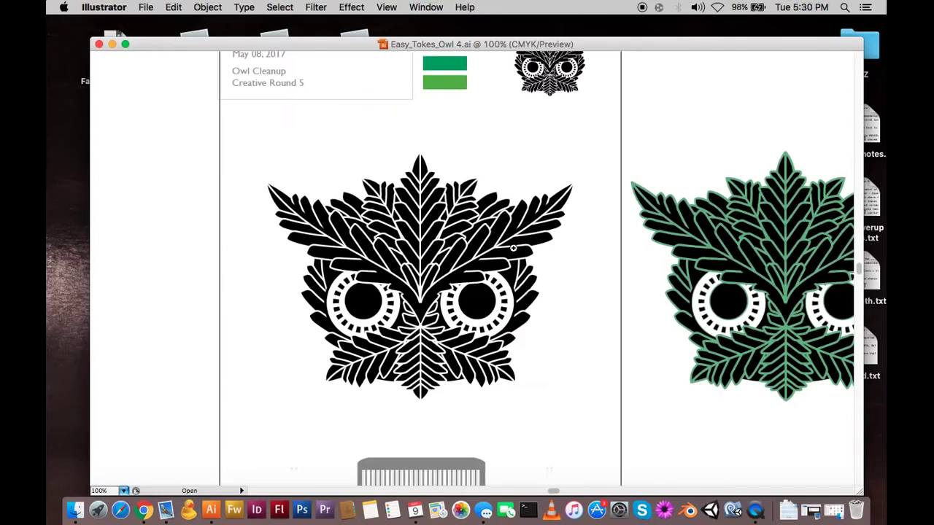
click(519, 246)
scroll(434, 271, down, 5)
scroll(434, 272, left, 8)
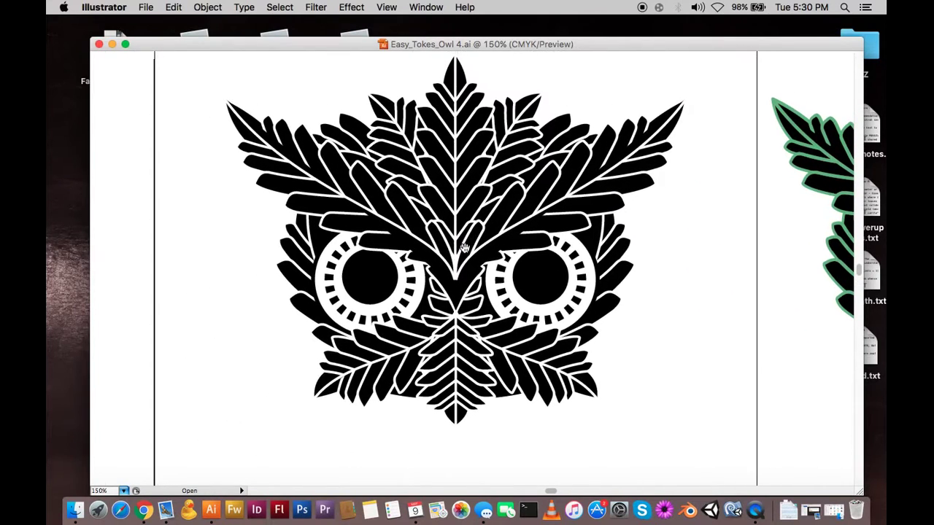
key(super+a)
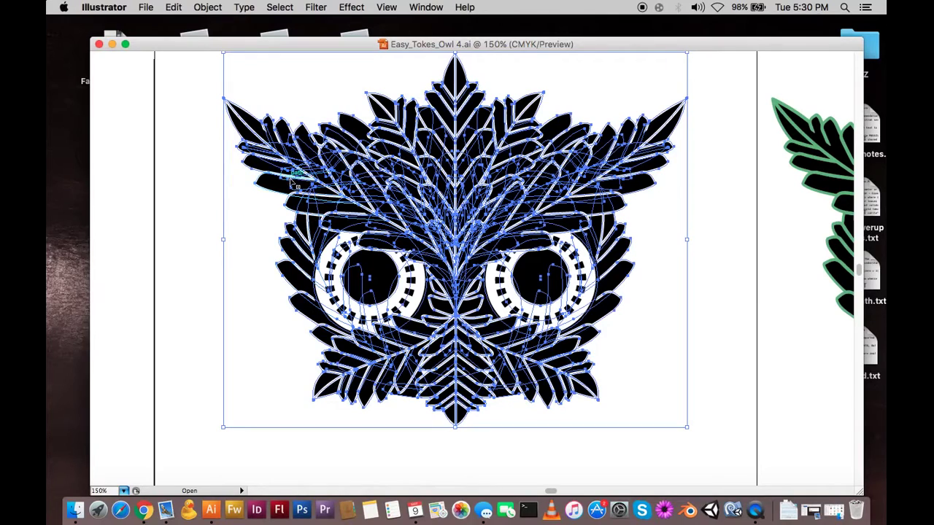
click(204, 406)
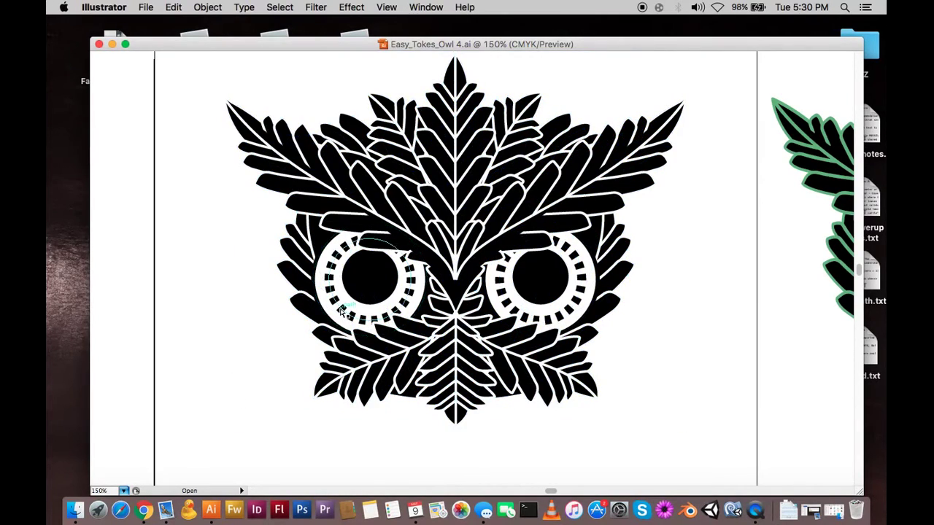
Try moving a ring piece of the owl's left eye and a nearby leaf piece away from the face, undoing each move
drag(341, 311, 262, 340)
key(super+z)
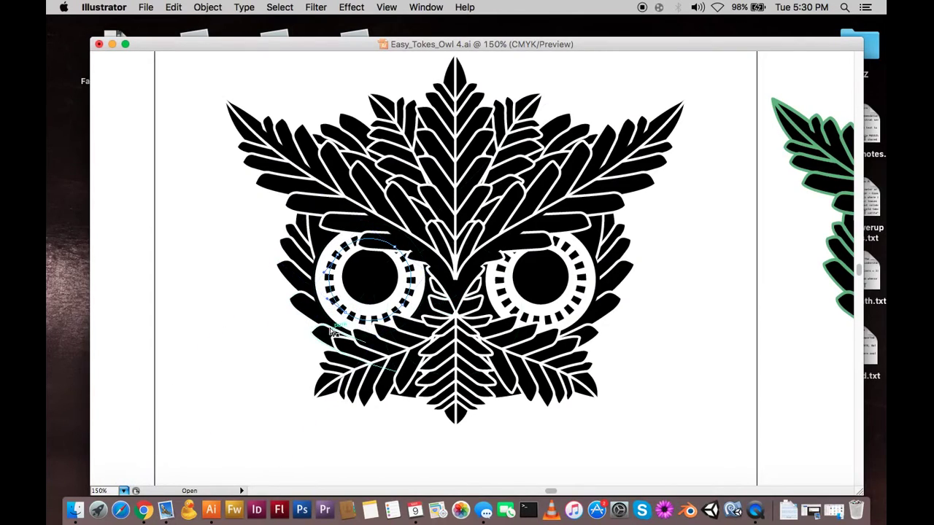
drag(330, 332, 274, 361)
key(super+z)
click(276, 401)
Isolate the leaf group at the owl's lower left cheek, inspect its individual pieces, and exit isolation
key(v)
double_click(361, 380)
click(363, 379)
double_click(362, 380)
double_click(368, 375)
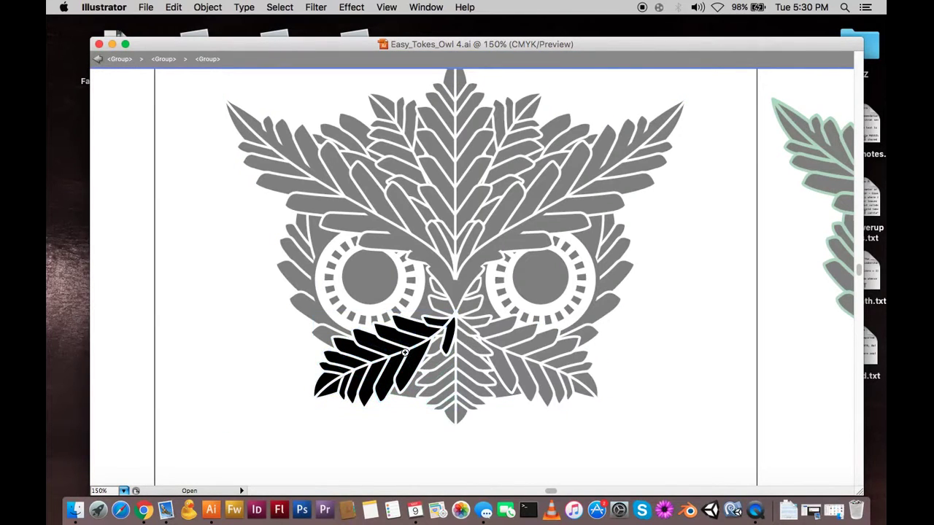
drag(325, 305, 475, 423)
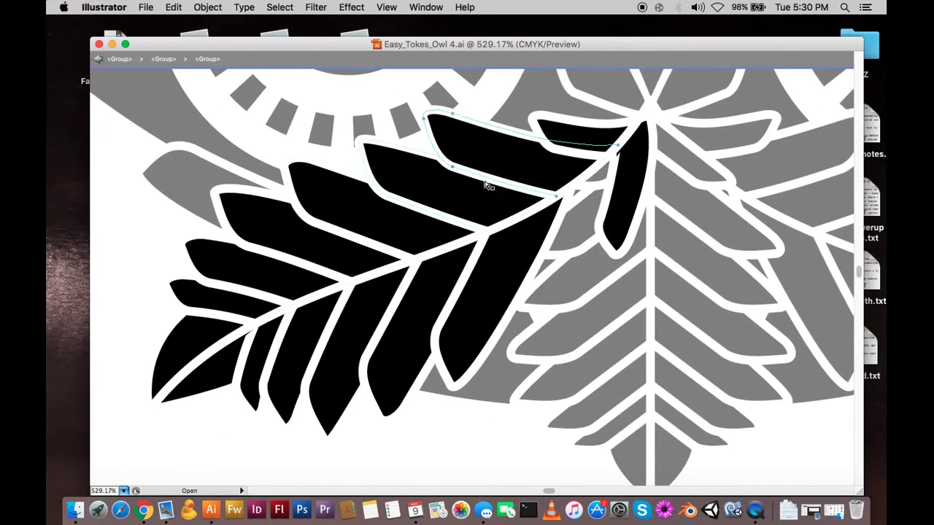
click(411, 219)
double_click(116, 216)
alt+click(676, 193)
alt+click(675, 195)
alt+click(479, 255)
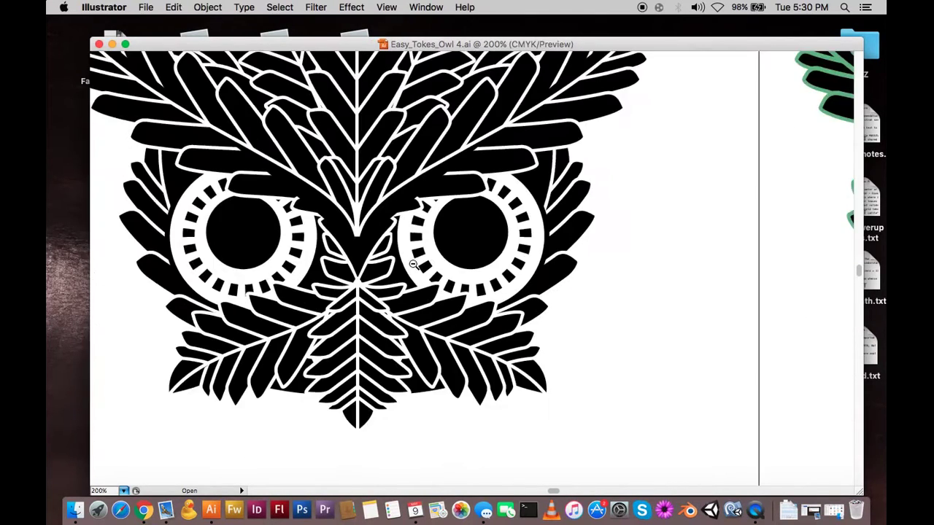
alt+click(410, 263)
Isolate the leaf group just left of the owl's central crown leaf, inspect its hidden pieces, and exit isolation
drag(453, 213, 439, 252)
drag(506, 292, 558, 311)
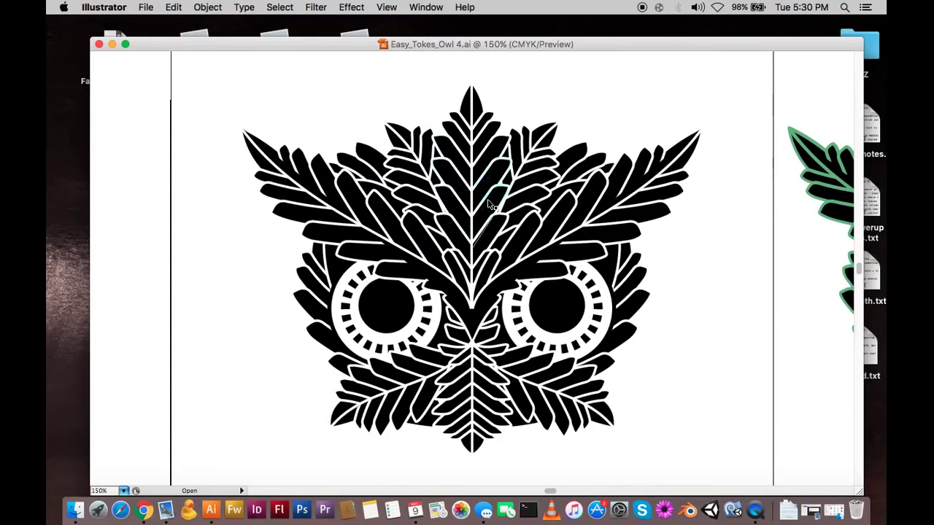
double_click(413, 186)
double_click(413, 186)
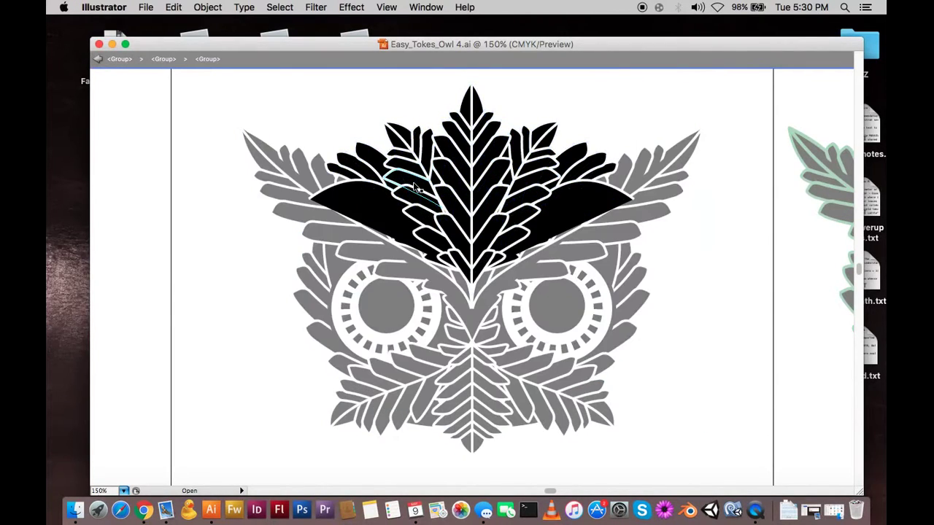
double_click(412, 186)
double_click(414, 186)
key(z)
mouse_move(350, 106)
mouse_down()
mouse_move(446, 184)
mouse_move(514, 289)
mouse_up()
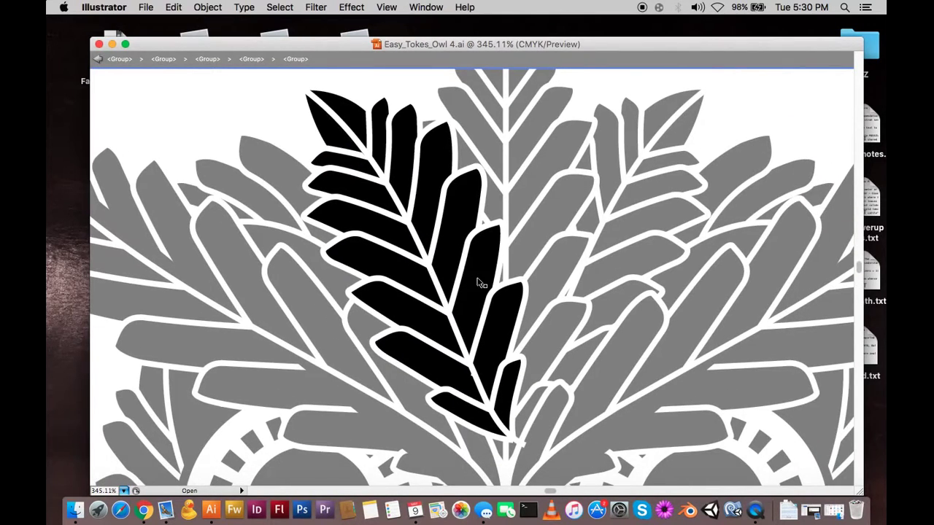
click(480, 283)
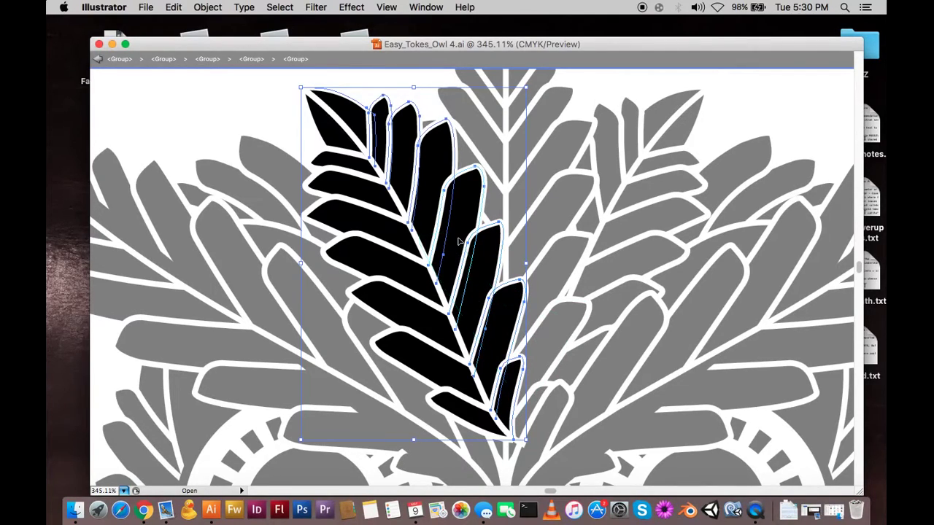
double_click(617, 88)
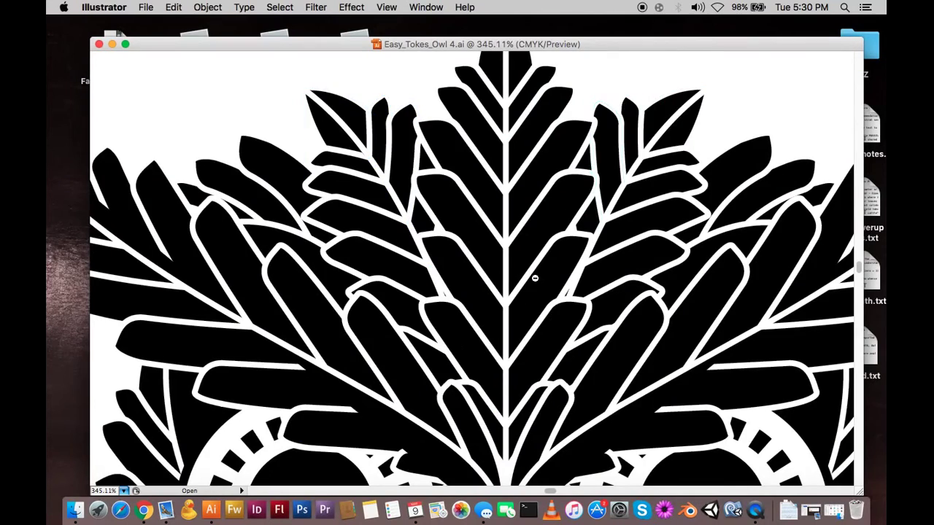
Try moving the V-shaped beak piece between the owl's eyes off to the side, and undo the move
alt+click(534, 277)
drag(411, 361, 426, 229)
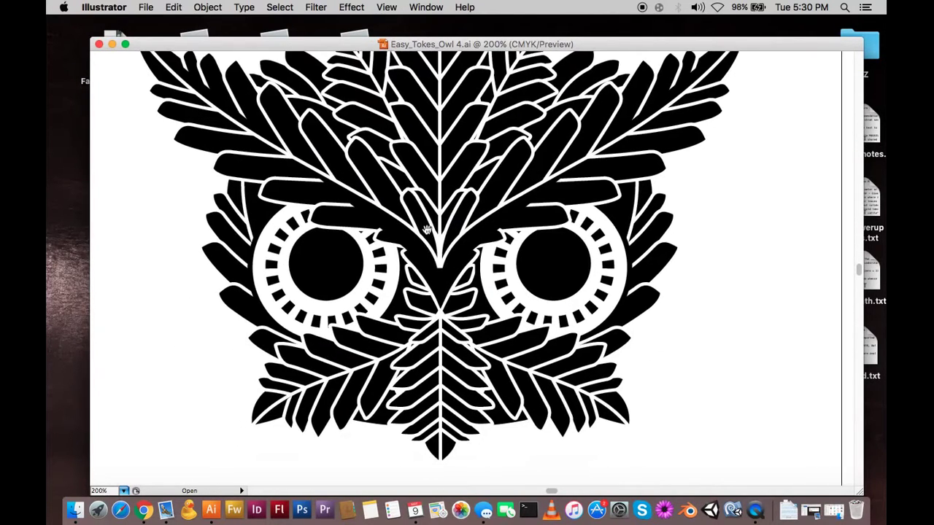
drag(372, 207, 548, 333)
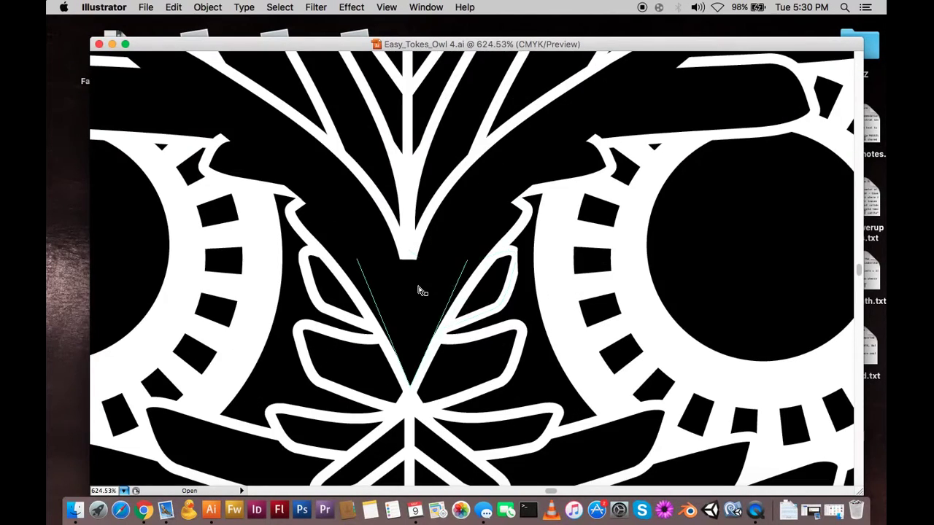
drag(418, 285, 578, 302)
key(ctrl+z)
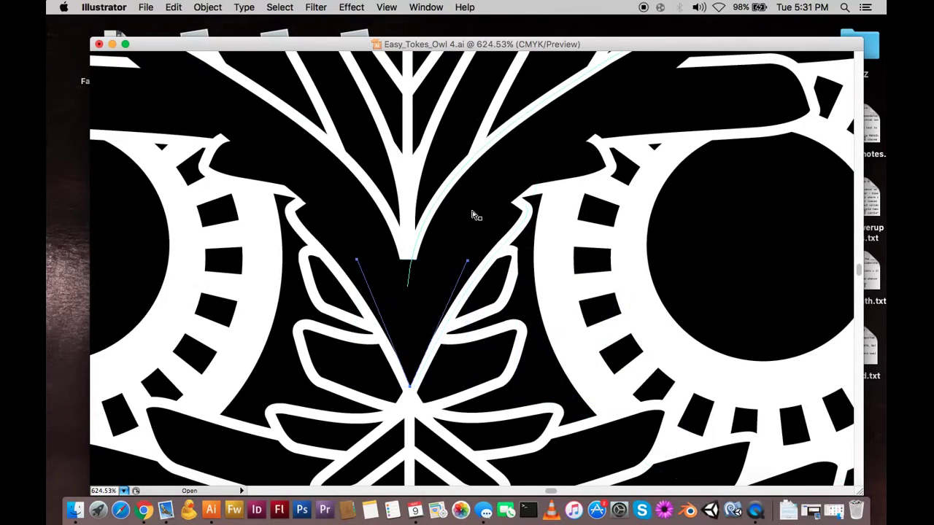
Select the owl's large brow leaf outlines to examine how far they extend across the head, and deselect them
click(469, 213)
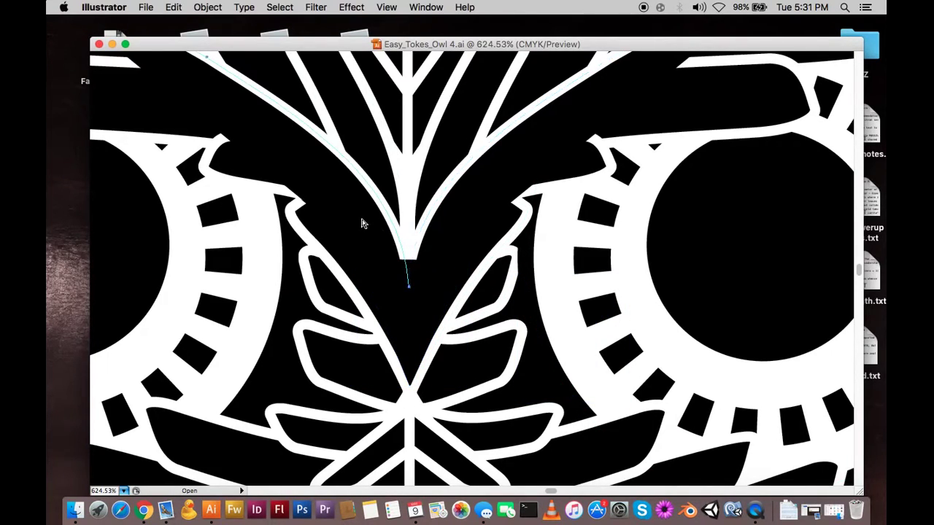
alt+super+click(458, 335)
alt+super+click(458, 335)
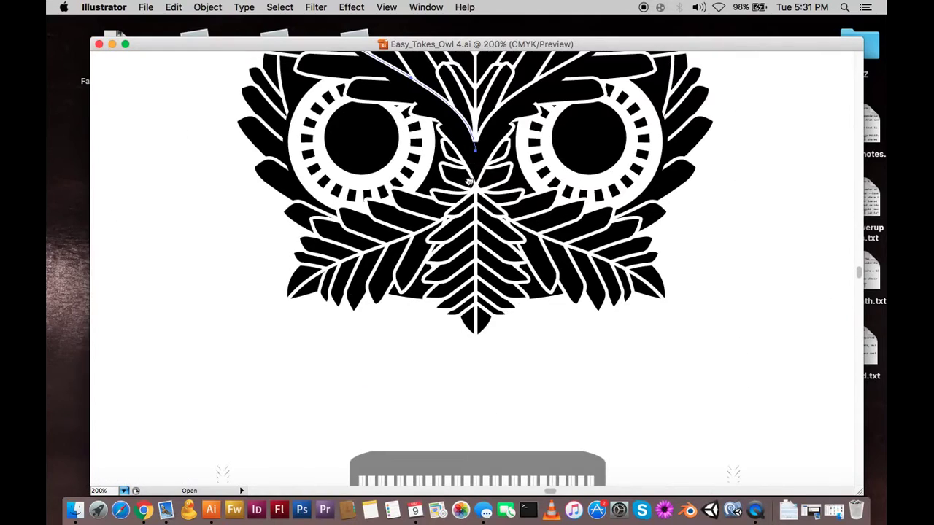
drag(467, 205, 442, 296)
alt+super+click(456, 258)
alt+super+click(455, 257)
drag(456, 257, 412, 268)
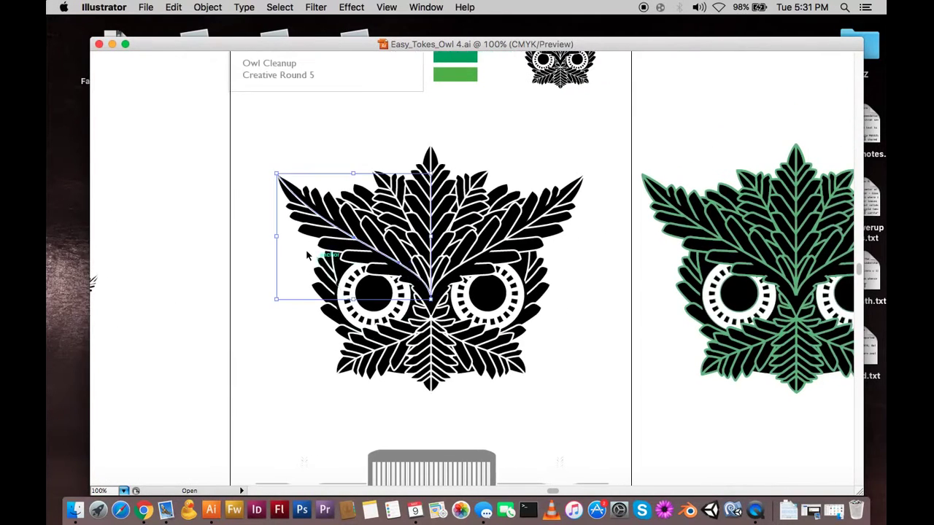
click(253, 182)
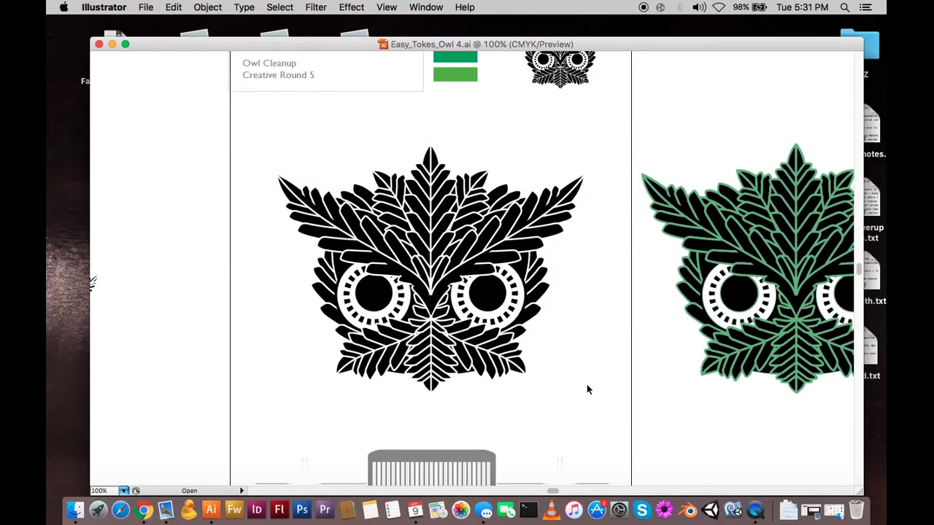
Select the entire black owl on the artboard, review the object commands available for it, and deselect it
drag(357, 221, 382, 234)
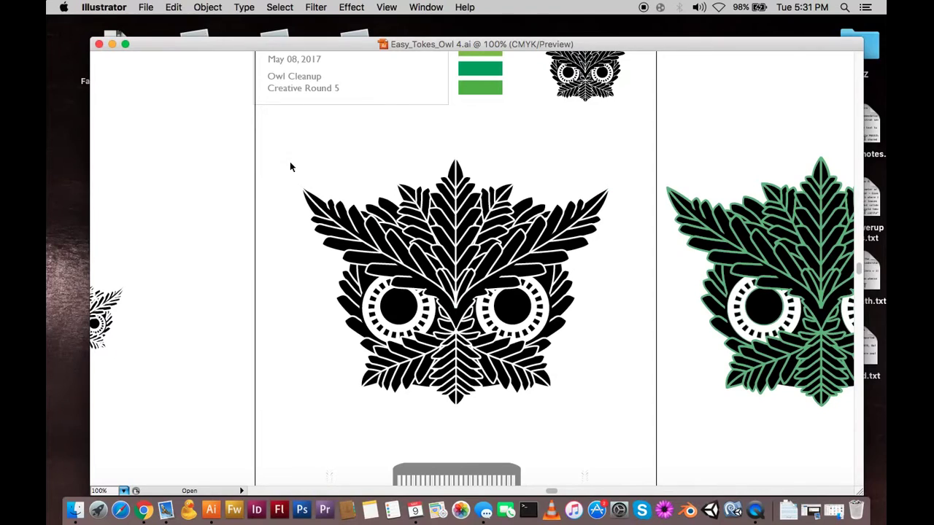
drag(290, 165, 615, 402)
scroll(414, 285, down, 3)
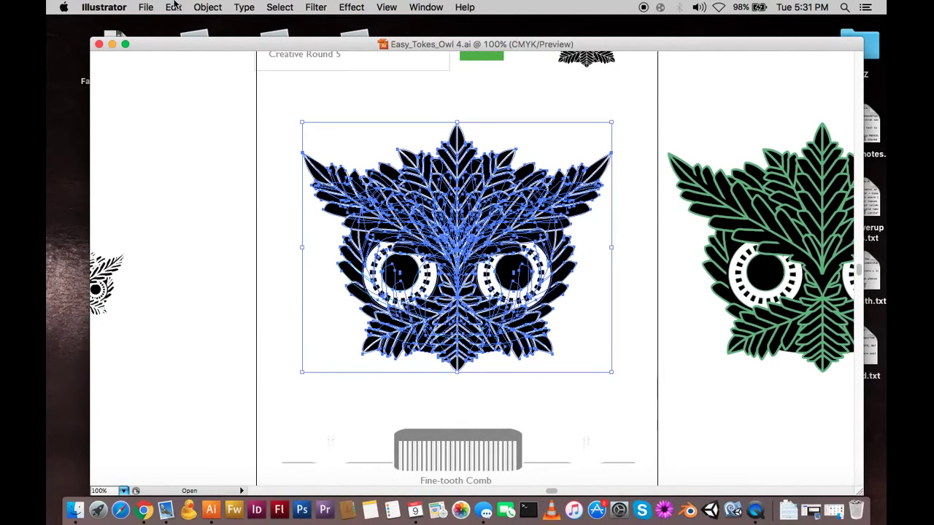
click(207, 7)
mouse_move(185, 6)
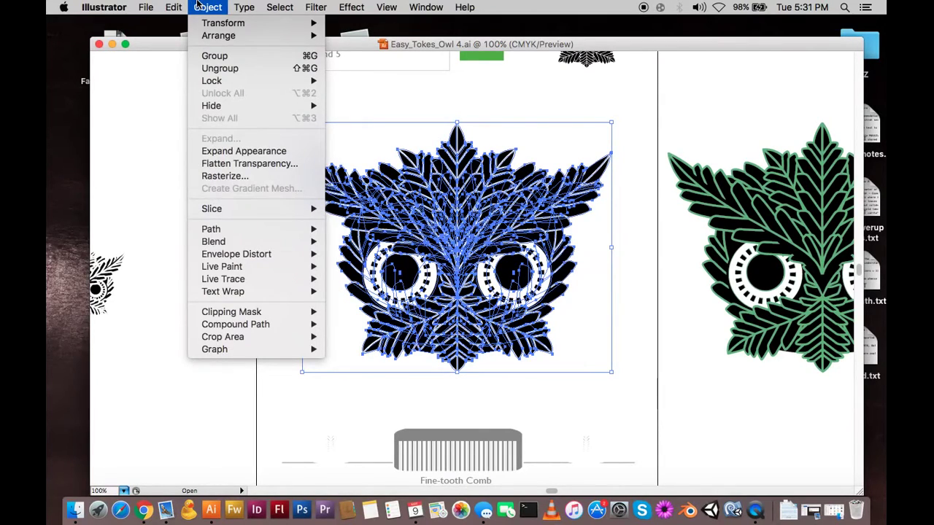
click(196, 5)
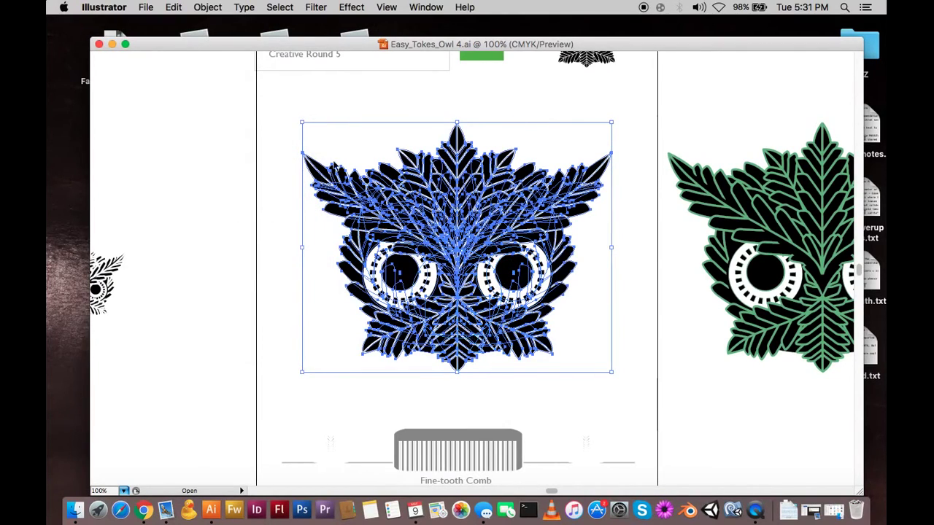
click(193, 6)
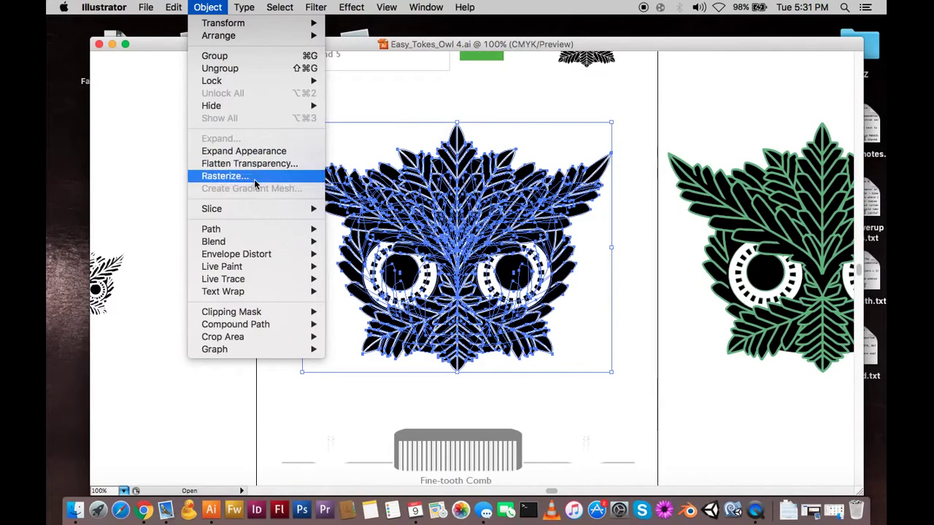
click(500, 108)
click(500, 108)
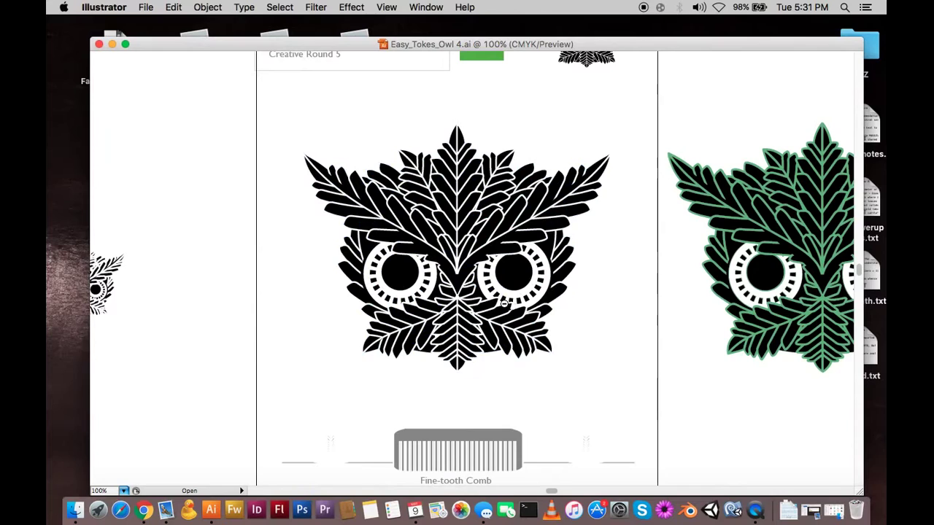
Try separating the black leaf shapes from the green silhouette of the owl beside the artboard, and undo the separation
alt+click(484, 280)
alt+click(464, 250)
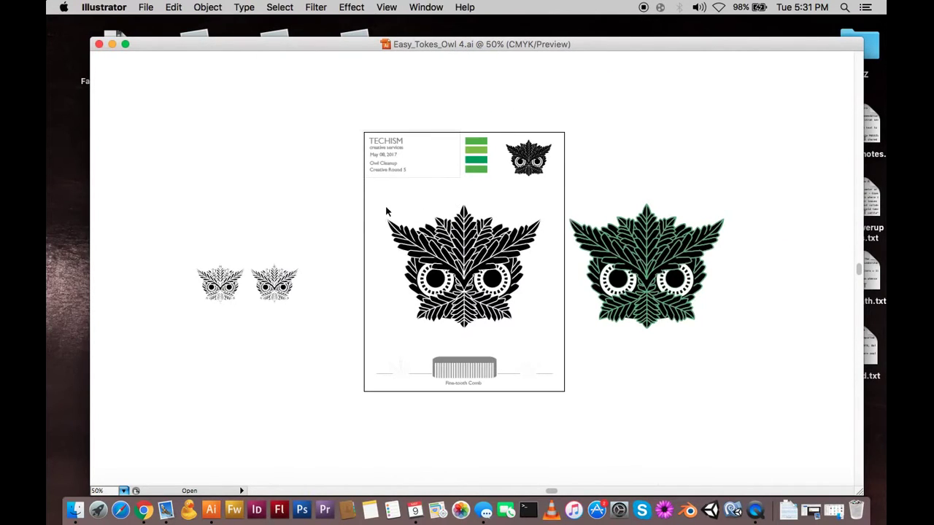
drag(563, 167, 763, 400)
click(498, 224)
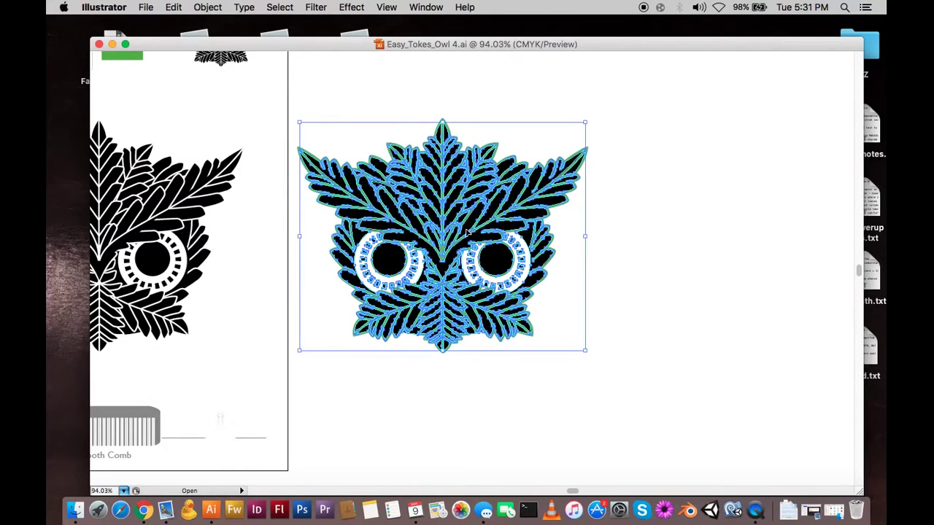
drag(466, 232, 751, 239)
click(712, 407)
drag(709, 280, 735, 285)
click(390, 307)
click(598, 392)
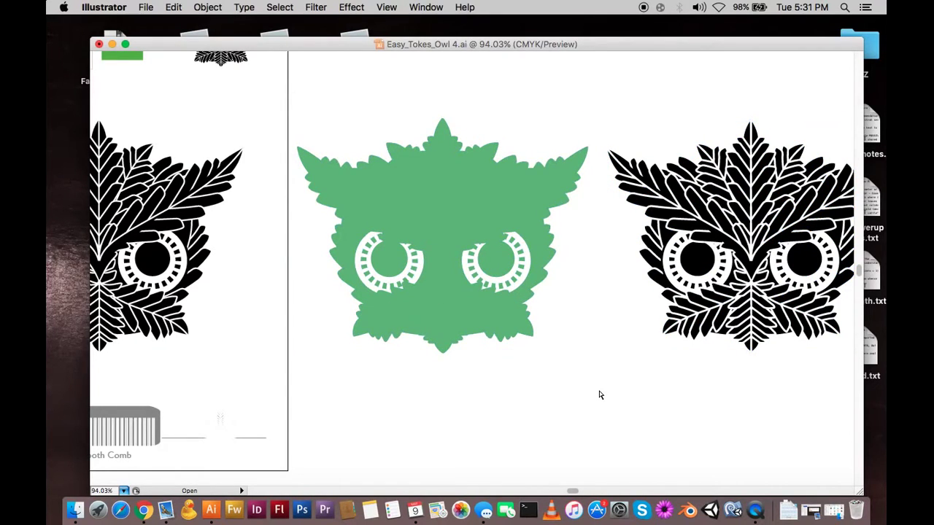
key(super+z)
key(super+z)
click(598, 394)
Place the black owl artwork off the artboard, in the empty space to its upper left
key(z)
alt+click(346, 275)
drag(295, 286, 471, 315)
click(520, 296)
drag(416, 280, 527, 321)
drag(646, 323, 311, 162)
click(421, 196)
Select the black owl group off the artboard and show the hidden tools and panels
key(super+space)
drag(180, 92, 508, 325)
drag(385, 252, 414, 305)
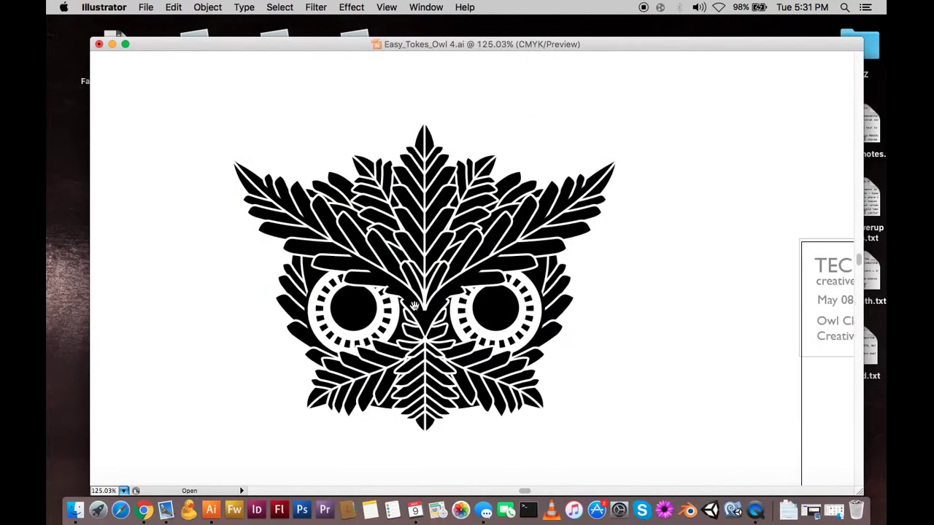
click(407, 287)
key(Tab)
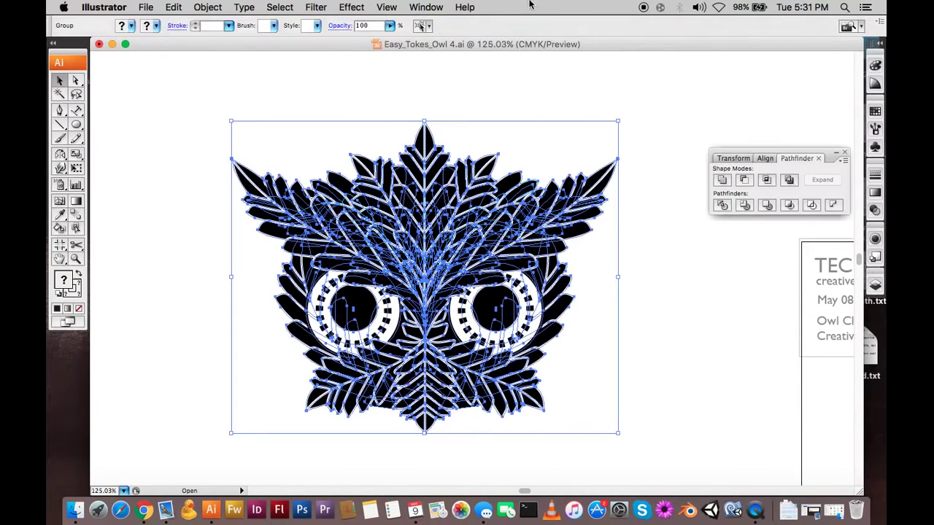
Rasterize the selected black owl group in CMYK at 600 ppi with a white background and art-optimized anti-aliasing
click(208, 6)
click(244, 176)
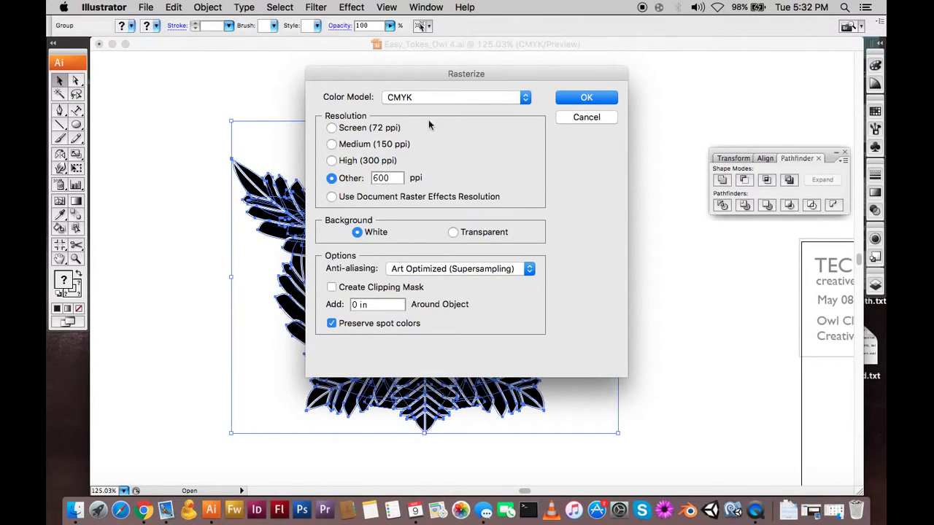
click(587, 97)
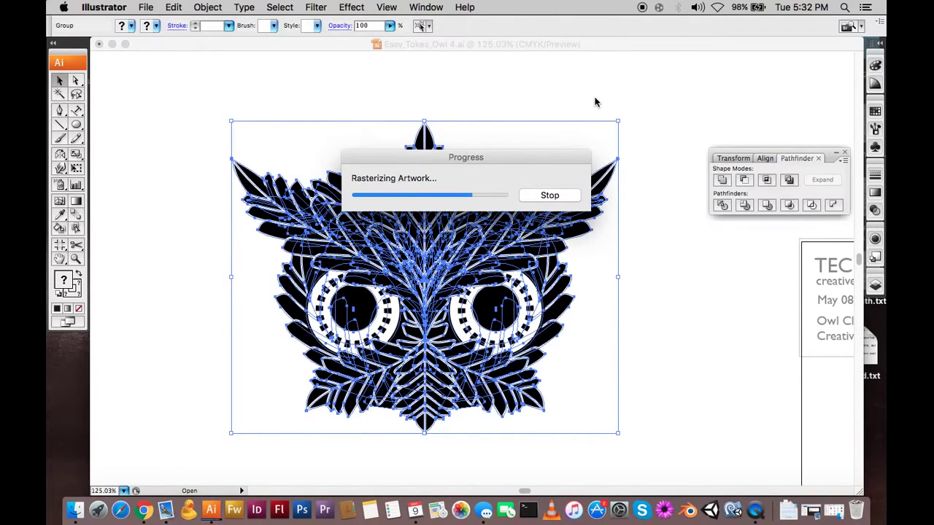
Examine the pixel edges of the rasterized owl's white vein lines up close and in full view, and deselect it
key(z)
drag(394, 188, 446, 254)
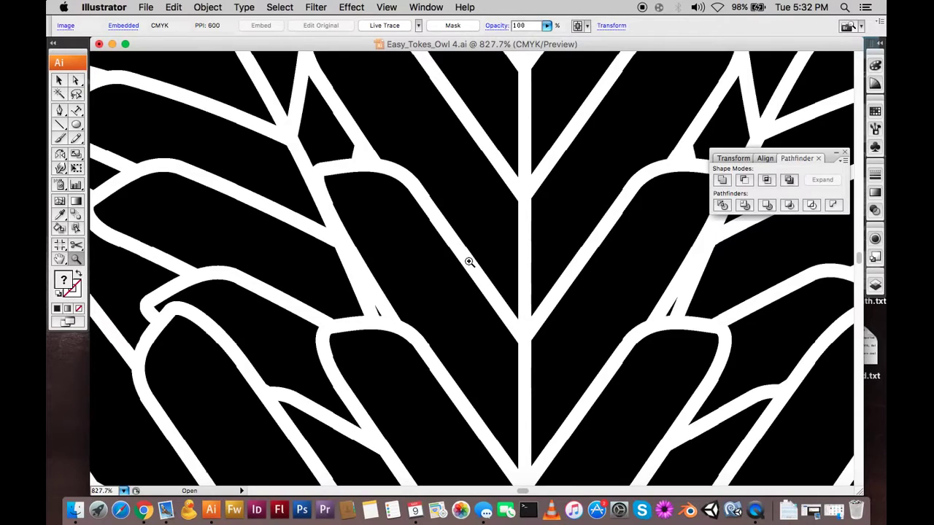
drag(402, 210, 548, 305)
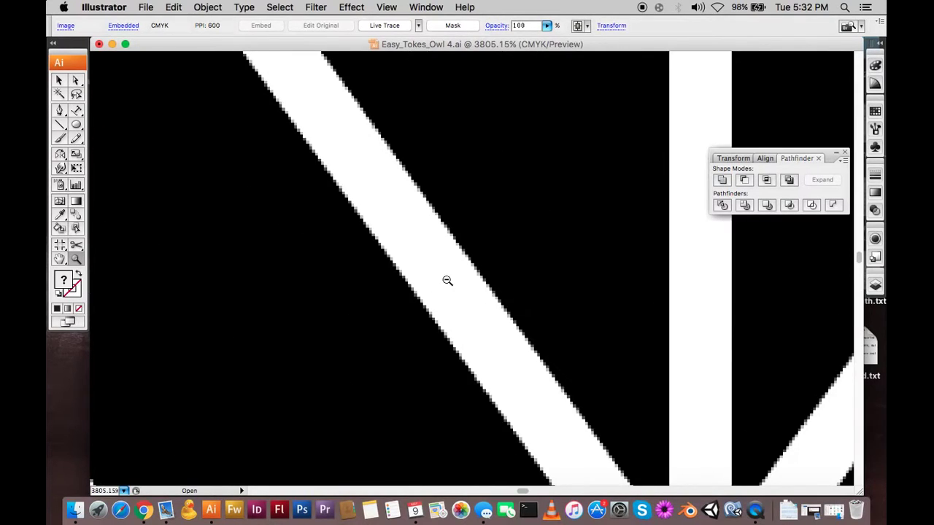
alt+click(480, 314)
alt+click(504, 273)
alt+click(502, 271)
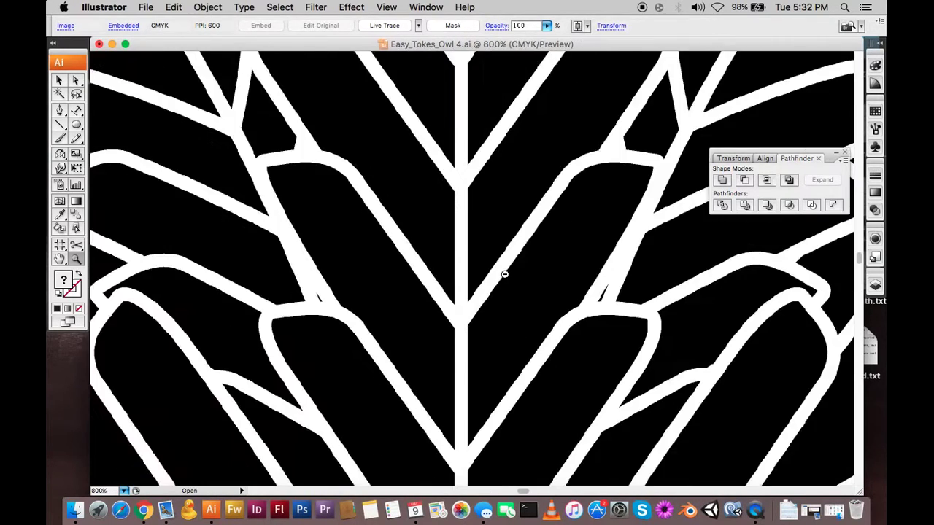
alt+click(504, 274)
alt+click(504, 275)
alt+click(504, 274)
alt+click(485, 298)
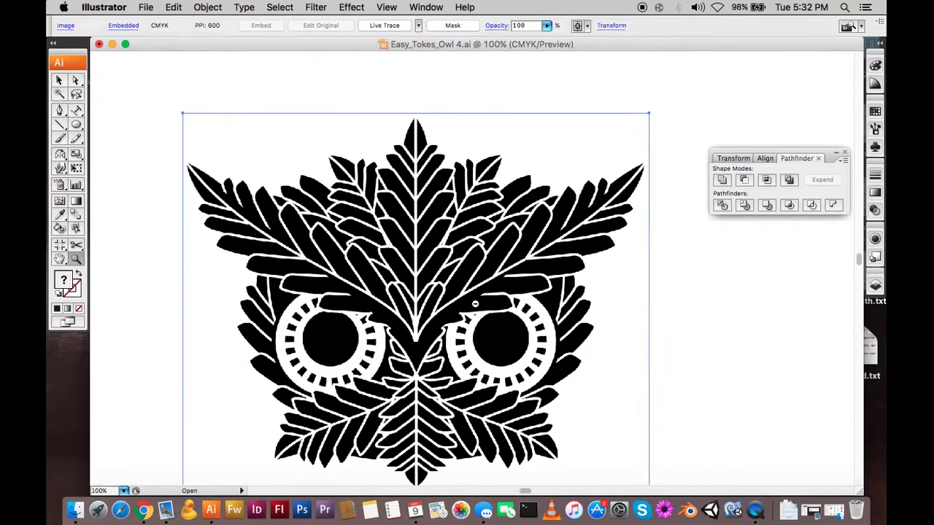
alt+click(475, 304)
key(v)
click(620, 272)
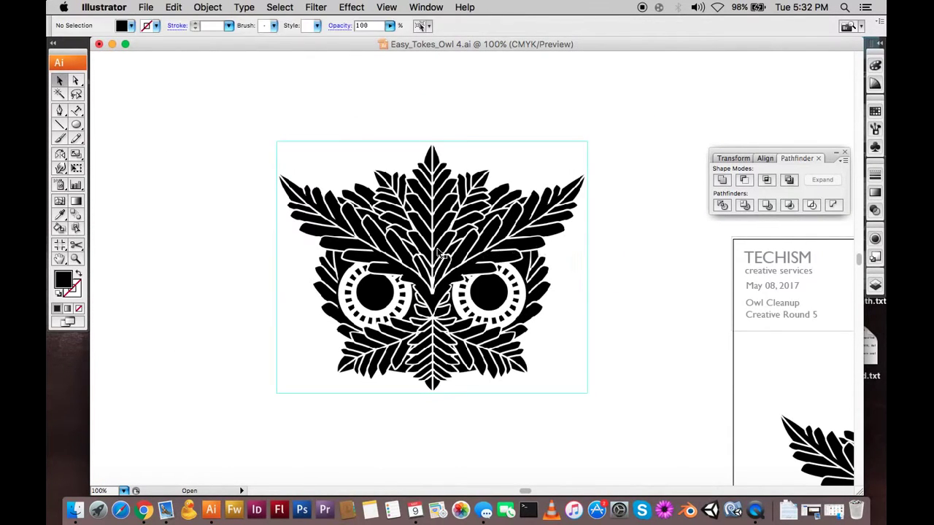
Live Trace the rasterized owl image and apply the Black and White Logo preset
click(440, 254)
click(380, 26)
click(607, 223)
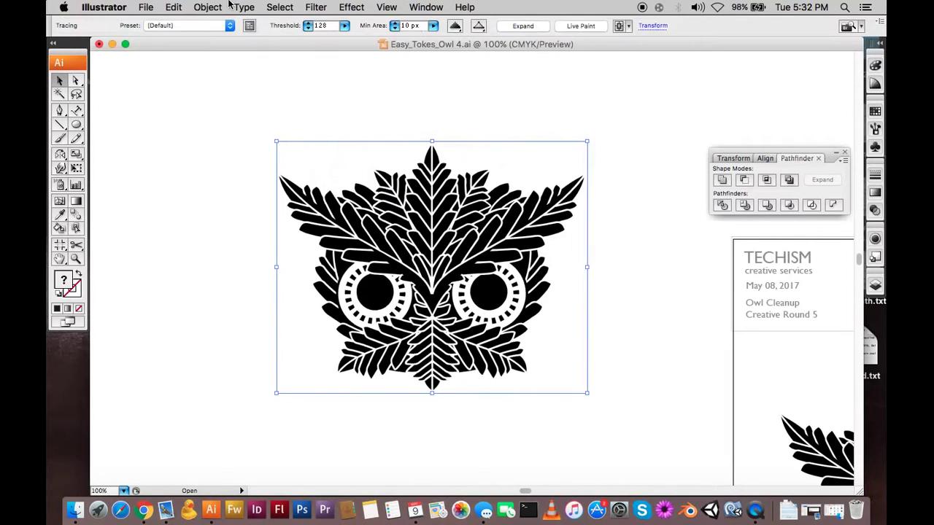
click(162, 27)
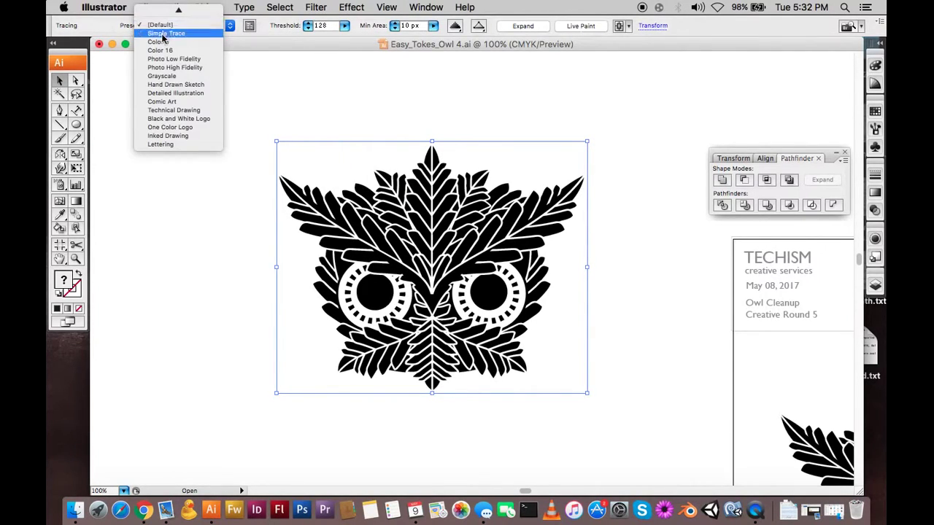
click(200, 118)
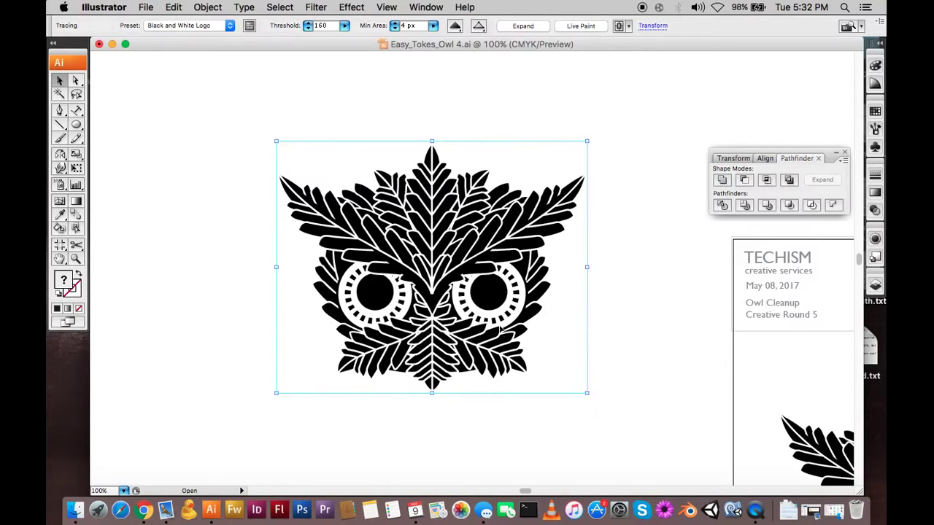
Inspect the smoothness of the traced edges and sharp feather tips in the centre of the owl between the eyes
key(z)
drag(394, 222, 520, 351)
drag(339, 202, 412, 266)
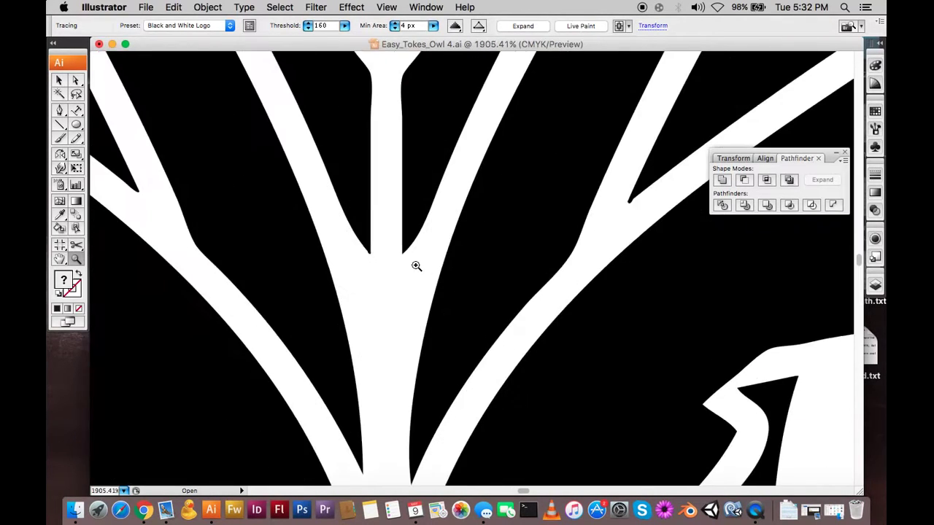
drag(339, 165, 457, 258)
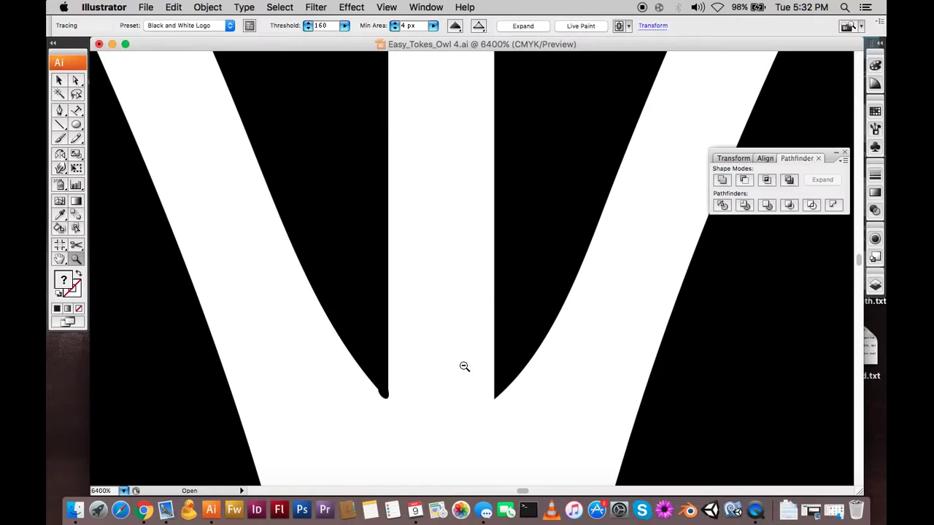
alt+click(447, 282)
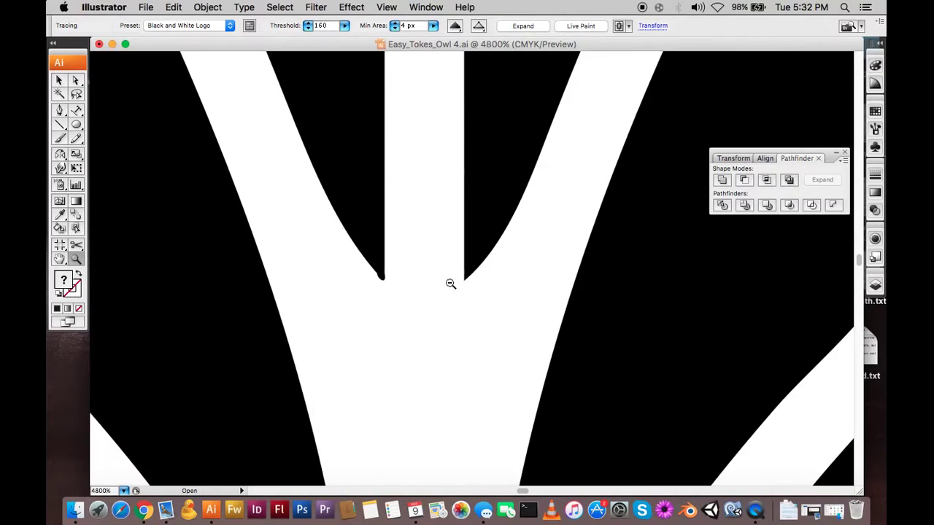
alt+click(448, 282)
alt+click(448, 282)
alt+click(500, 284)
alt+click(500, 284)
alt+click(500, 284)
alt+click(499, 283)
alt+click(500, 284)
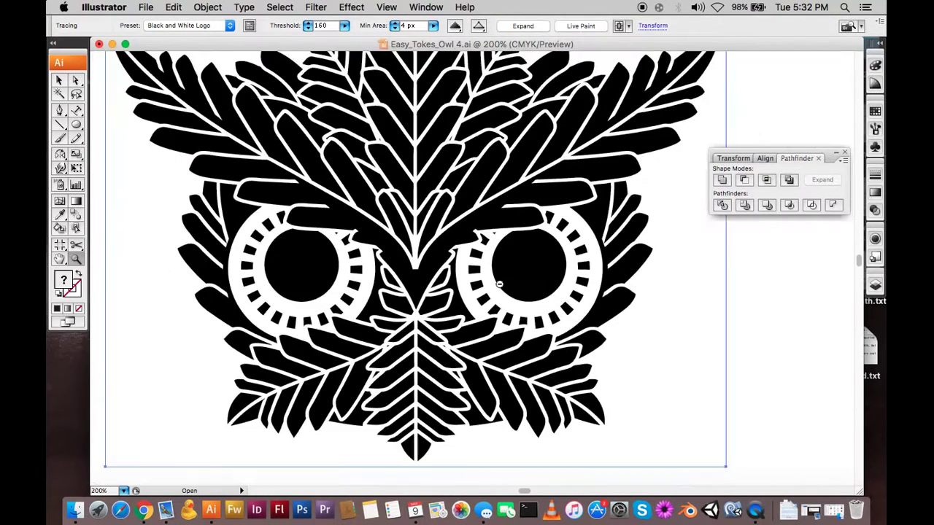
alt+click(499, 284)
alt+click(435, 233)
Expand the owl tracing into editable vector paths and deselect it
scroll(435, 233, up, 3)
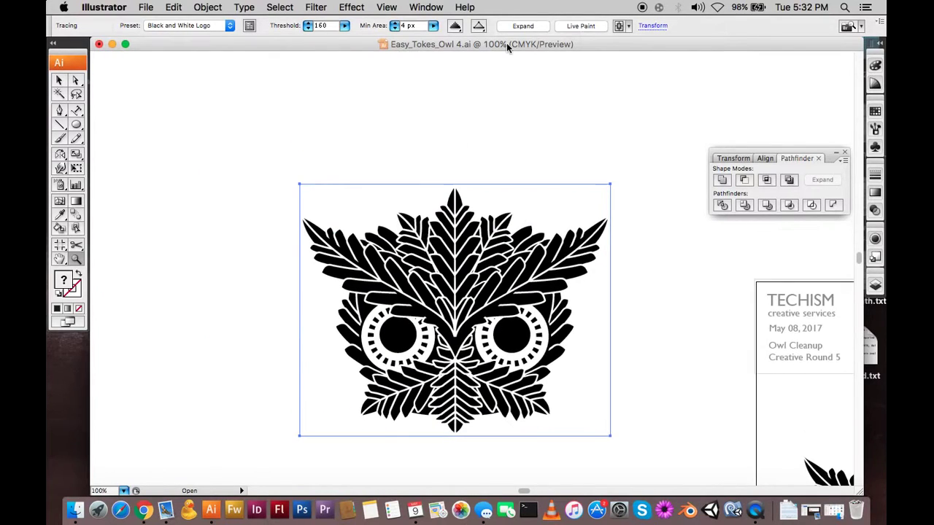
click(536, 26)
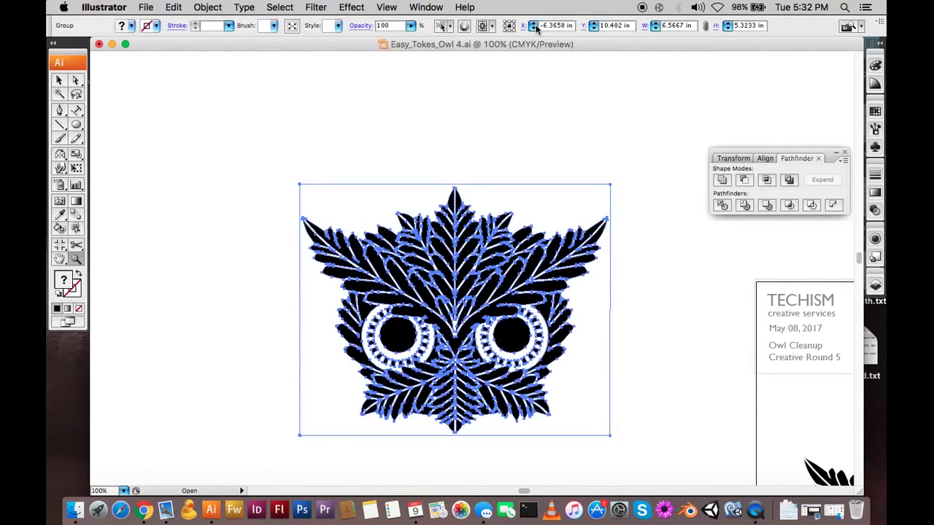
key(a)
click(544, 143)
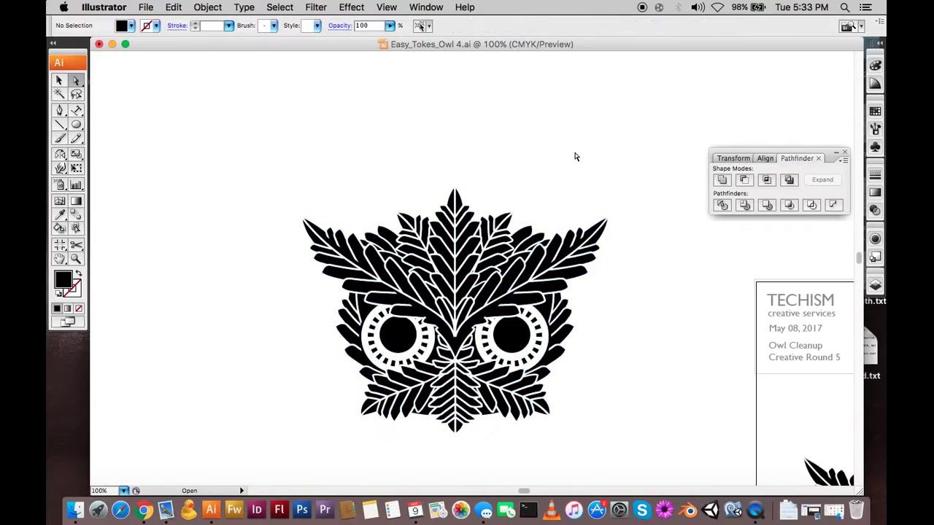
Try deleting part of the expanded owl tracing, and undo the deletion
click(547, 196)
key(Delete)
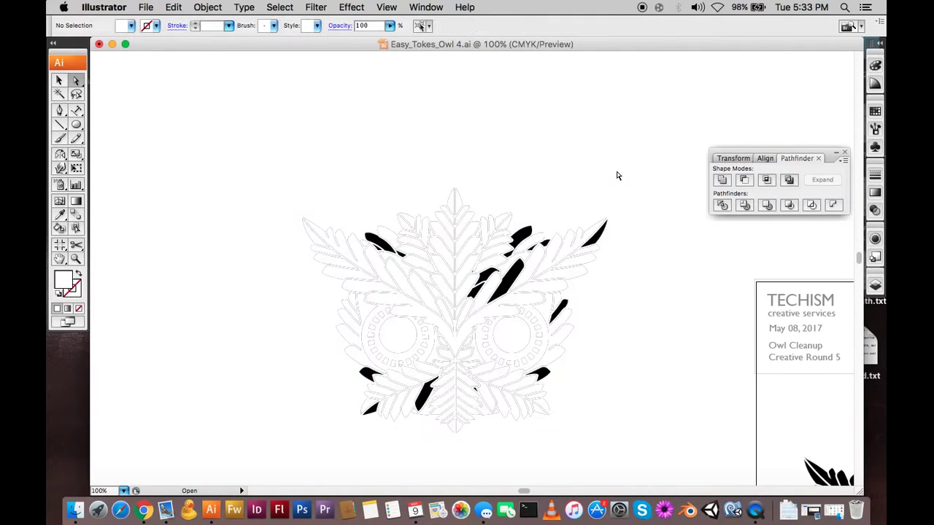
key(super+z)
click(508, 143)
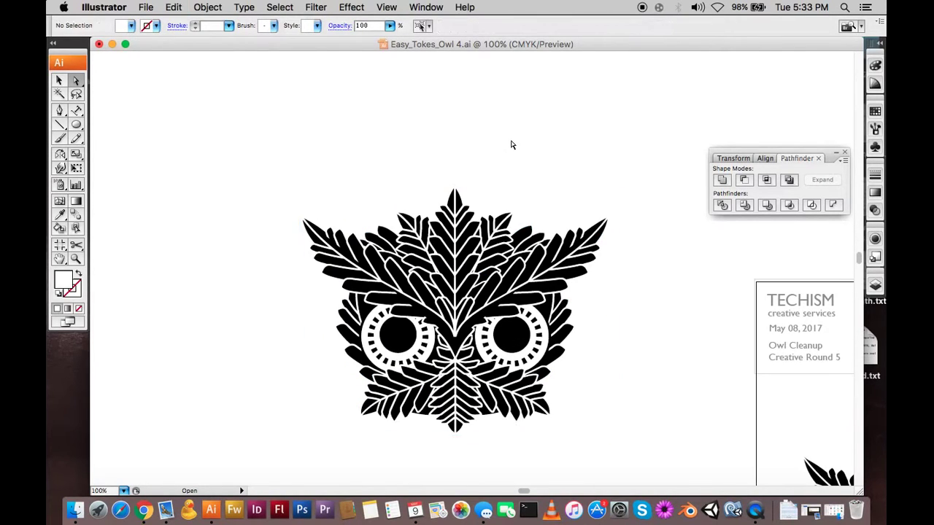
Remove the white background compound path from the expanded tracing and select the remaining black owl group
drag(440, 172, 451, 90)
click(358, 287)
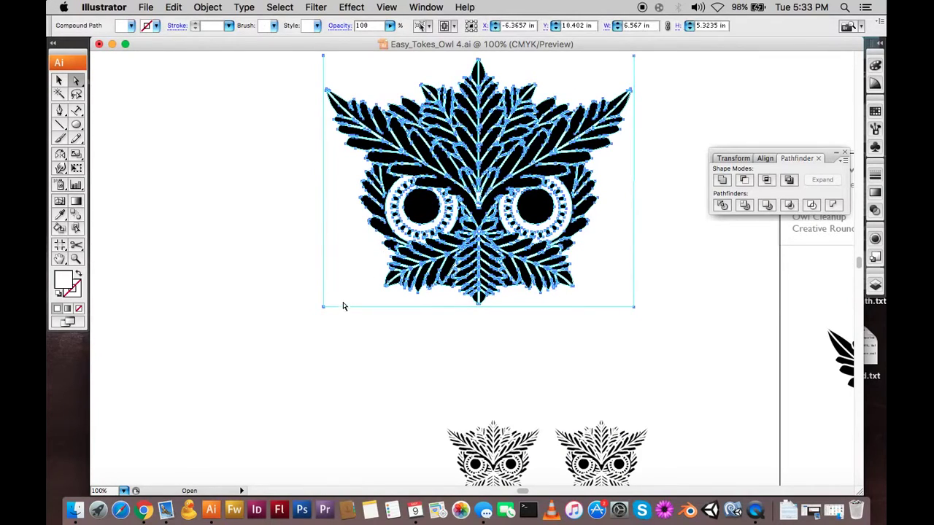
click(341, 307)
scroll(343, 344, right, 5)
scroll(343, 344, up, 2)
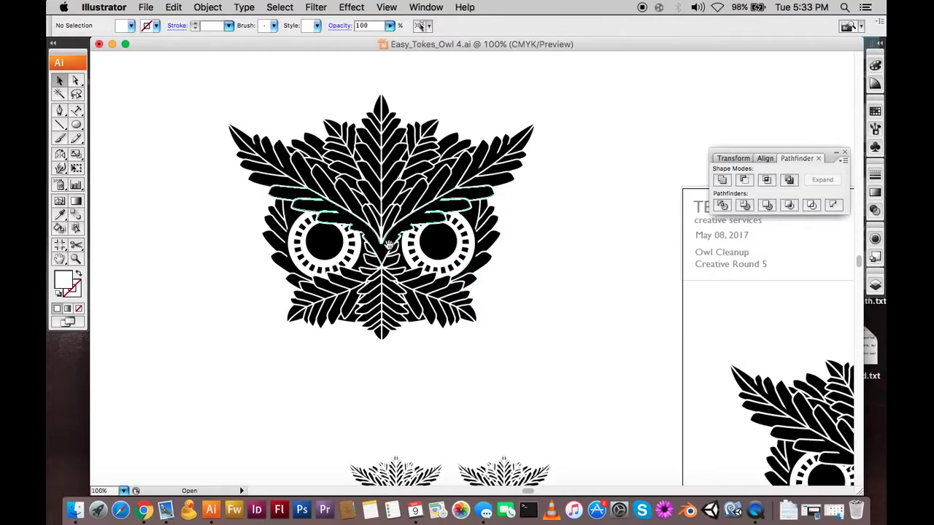
scroll(521, 304, left, 4)
scroll(521, 303, up, 2)
click(446, 208)
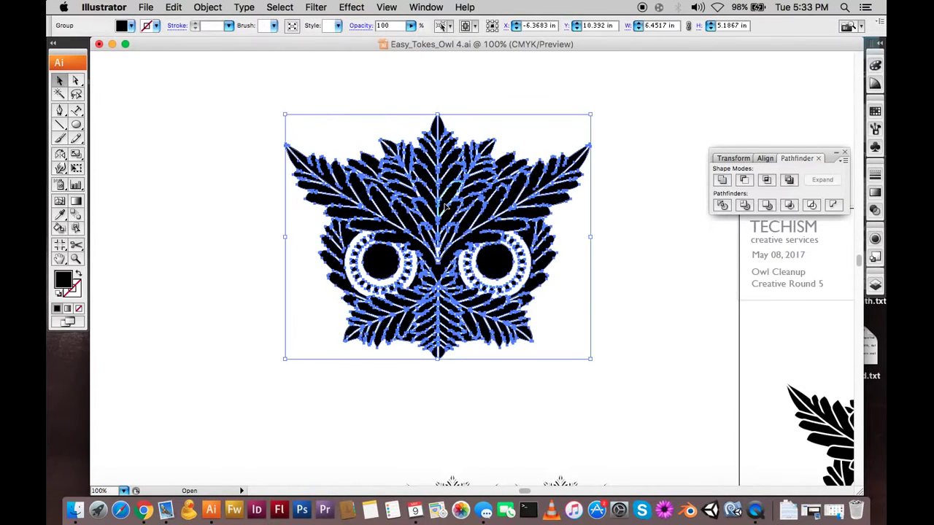
Draw a black rounded rectangle about 6.06 in wide and 4.92 in high partly over the owl
key(z)
drag(290, 102, 518, 377)
key(v)
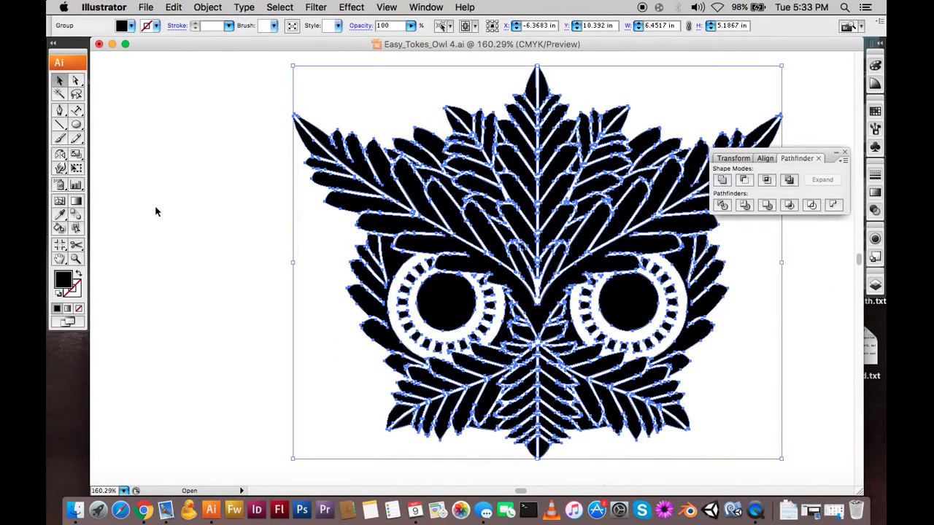
click(156, 210)
drag(76, 125, 170, 141)
drag(180, 99, 636, 468)
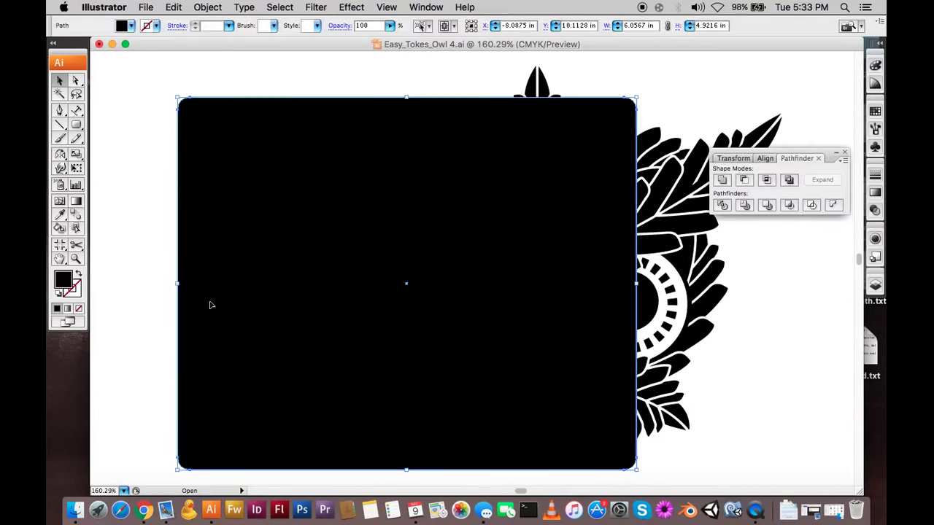
Fill the rounded rectangle with gray at about 52.71% K and place it behind the owl
click(70, 283)
double_click(70, 281)
drag(316, 219, 307, 283)
drag(318, 214, 294, 222)
click(603, 139)
click(666, 88)
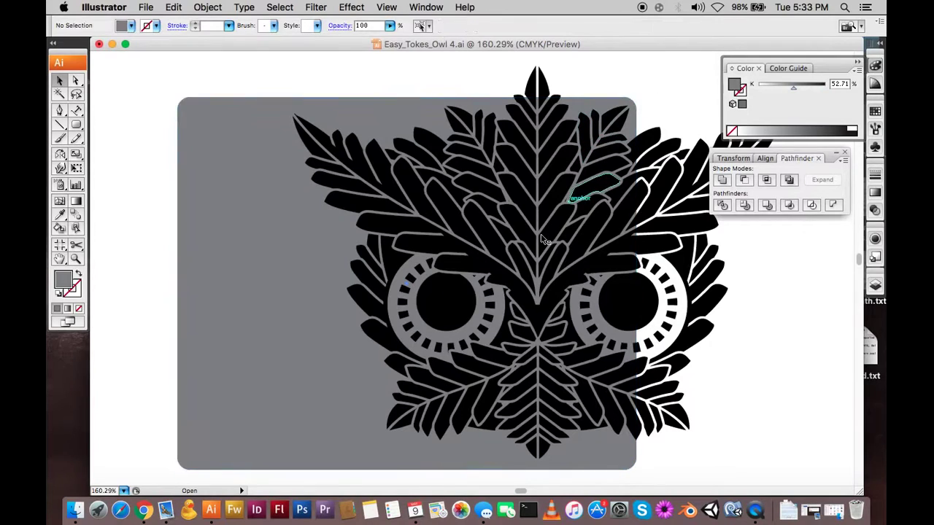
Move the black owl group onto the middle of the gray rounded rectangle and deselect it
drag(678, 408, 712, 409)
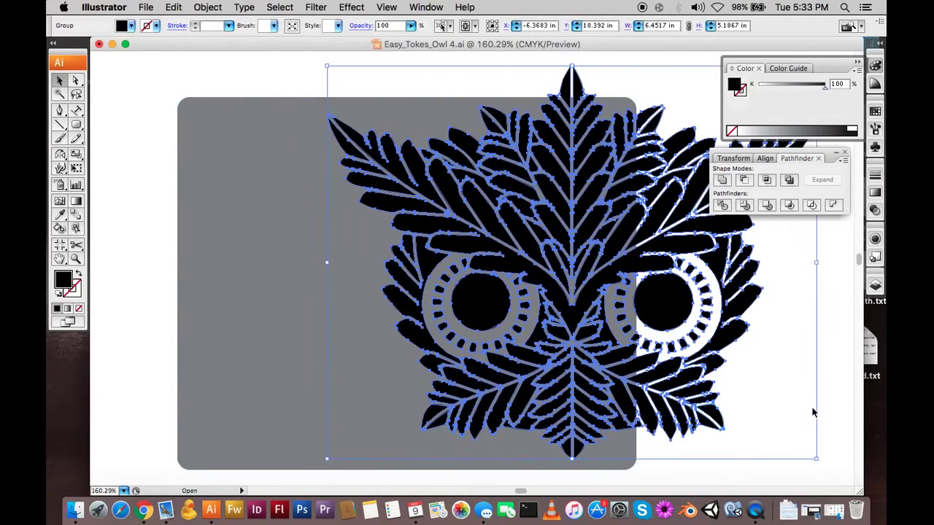
click(815, 406)
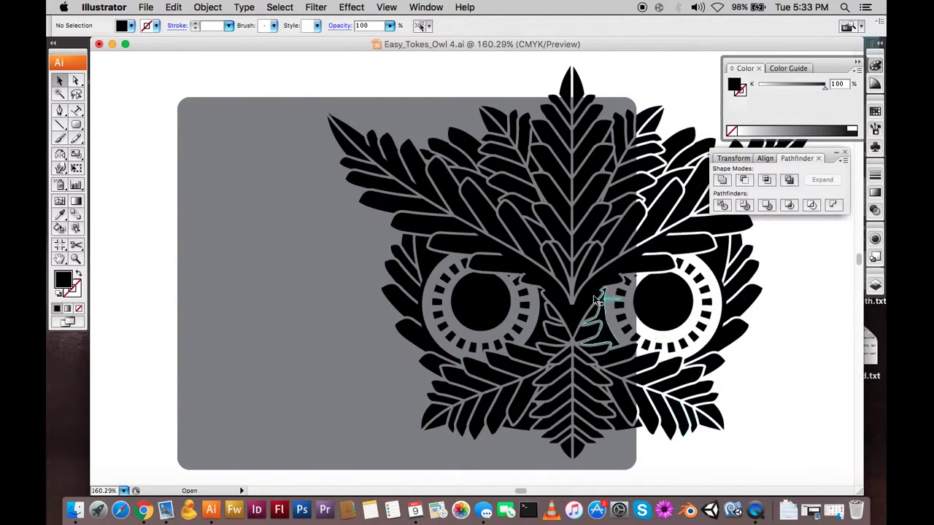
drag(647, 368, 454, 381)
click(714, 375)
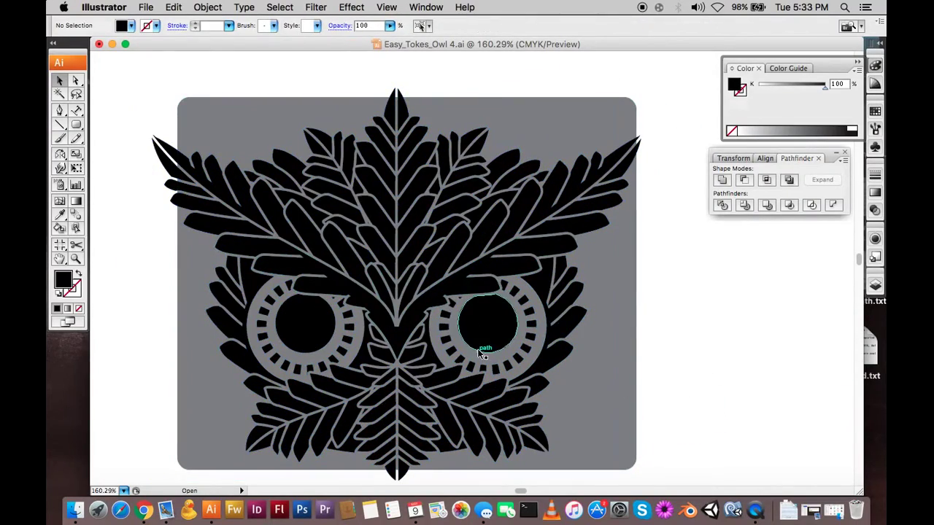
Select the traced owl over the gray rectangle and examine the anchor points at the tip of its left ear feather
scroll(371, 329, down, 3)
scroll(420, 219, up, 2)
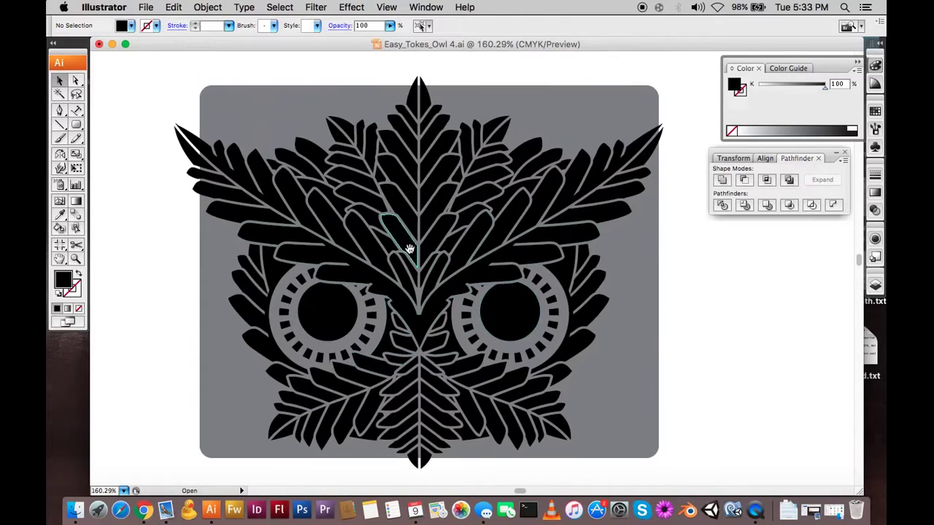
scroll(463, 334, down, 2)
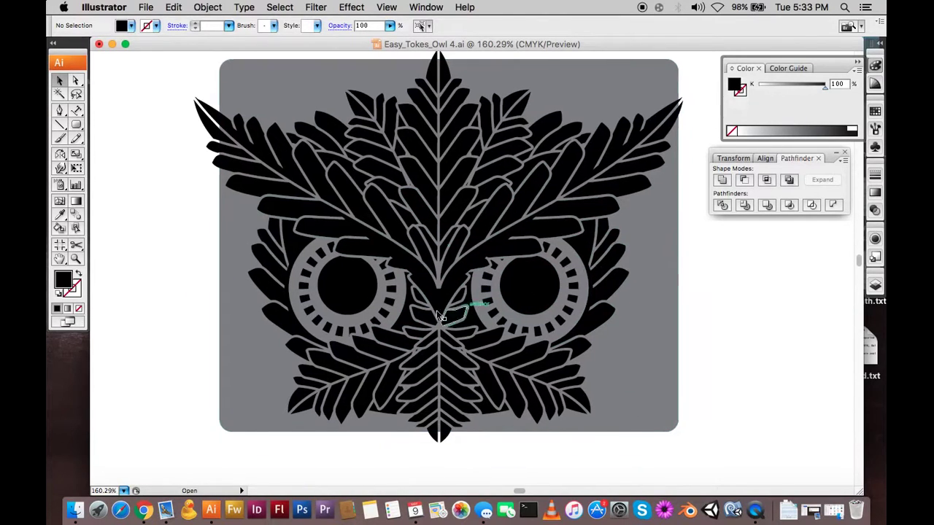
click(448, 303)
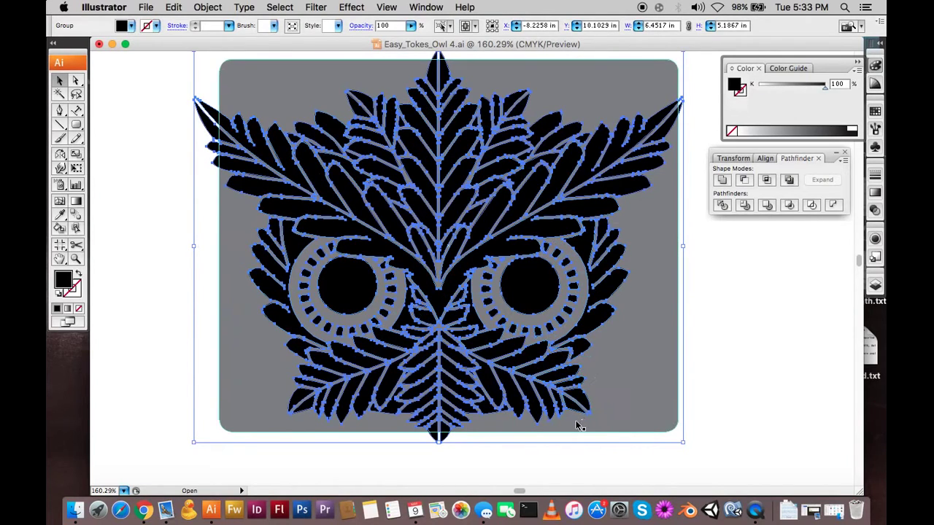
drag(458, 241, 506, 314)
key(z)
drag(225, 144, 254, 178)
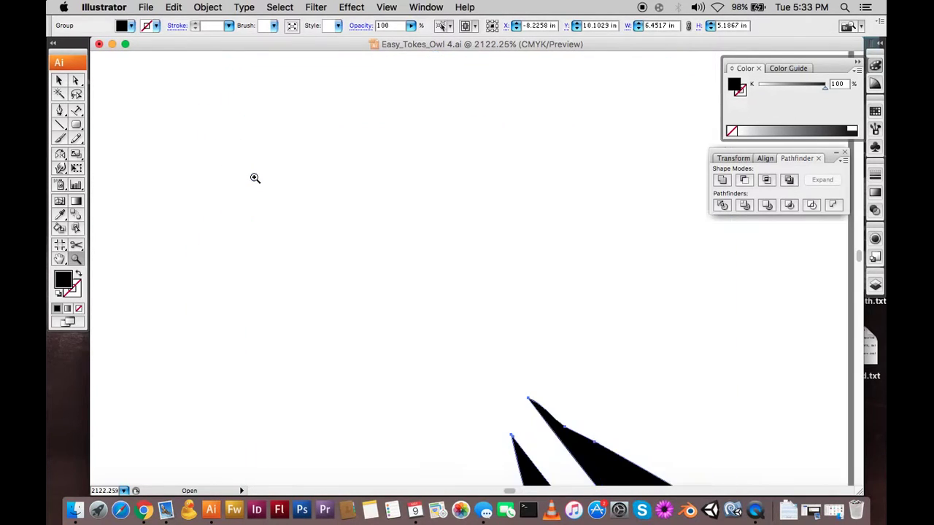
drag(483, 334, 379, 112)
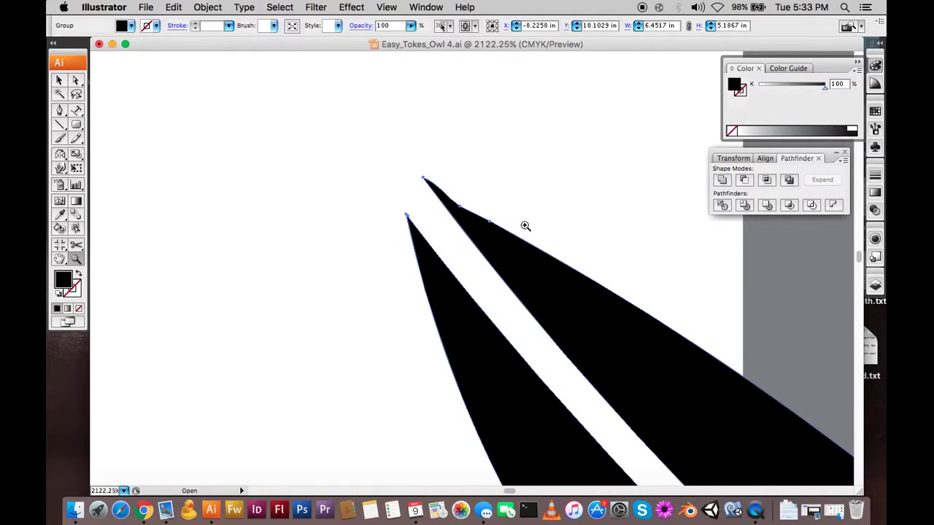
alt+click(572, 265)
alt+click(571, 266)
alt+click(586, 308)
alt+click(587, 308)
alt+click(587, 309)
alt+click(585, 305)
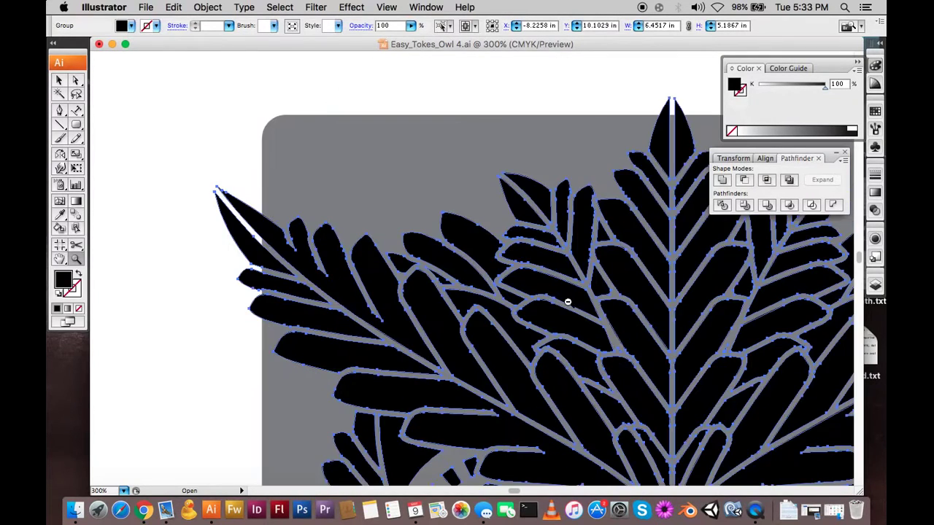
alt+click(567, 302)
alt+click(530, 318)
alt+click(514, 338)
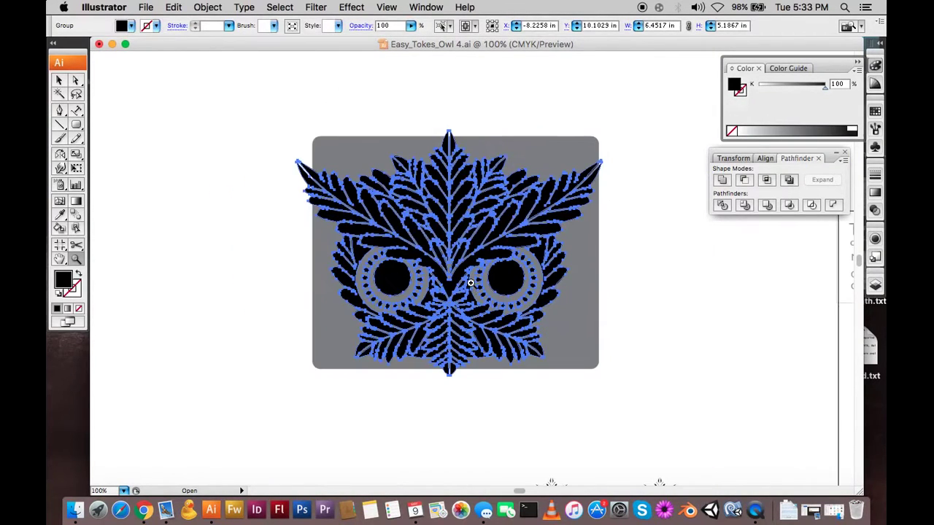
click(268, 310)
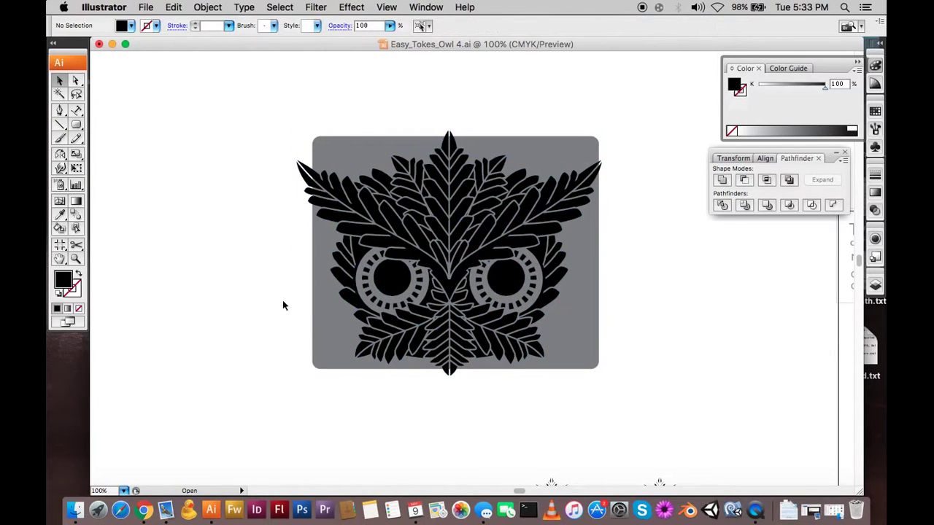
click(433, 223)
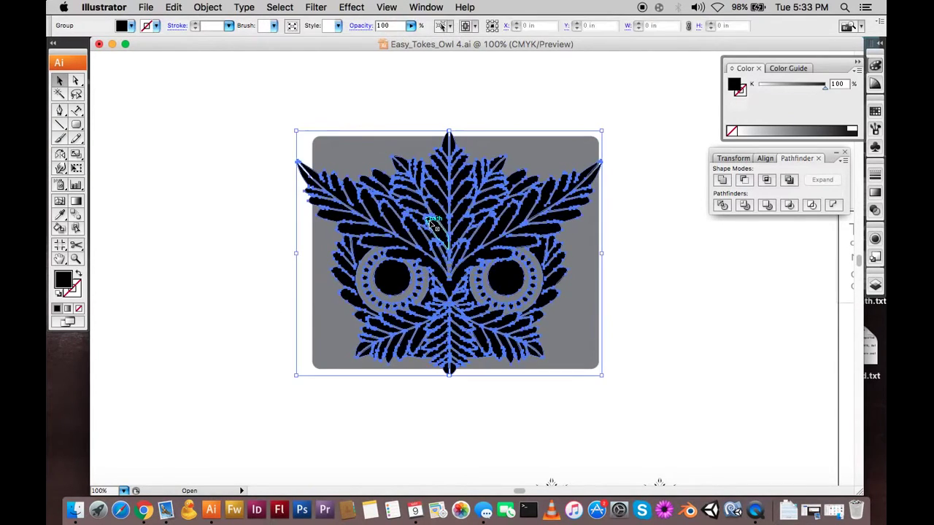
click(617, 333)
Move the traced owl off the gray rounded rectangle into the empty area to the left of the other large owl, and deselect it
key(z)
alt+click(636, 313)
alt+click(589, 297)
drag(500, 257, 525, 199)
key(v)
drag(582, 259, 294, 361)
click(438, 365)
scroll(450, 315, left, 5)
scroll(450, 314, down, 3)
drag(441, 100, 240, 321)
click(408, 387)
scroll(401, 372, left, 3)
scroll(401, 372, up, 1)
scroll(396, 354, left, 3)
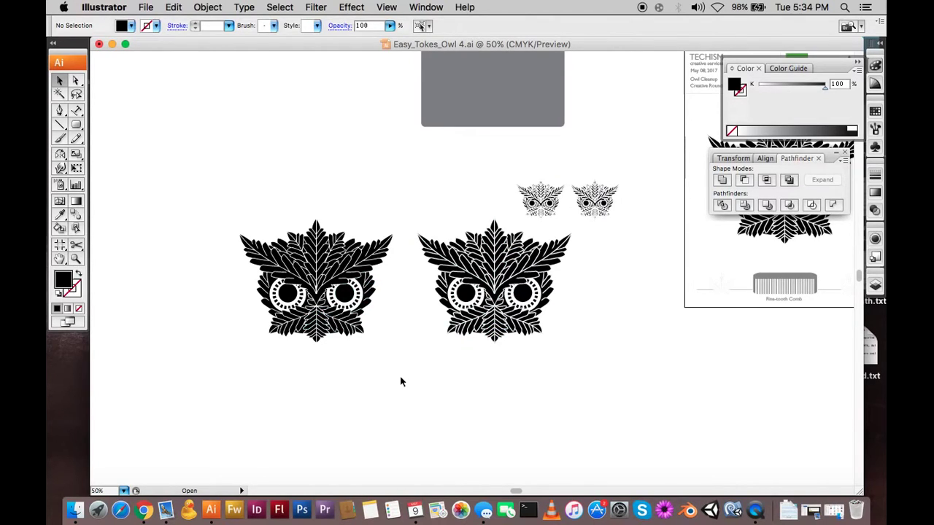
Select the entire left owl so that all of its anchor points show
key(z)
drag(210, 193, 410, 343)
key(a)
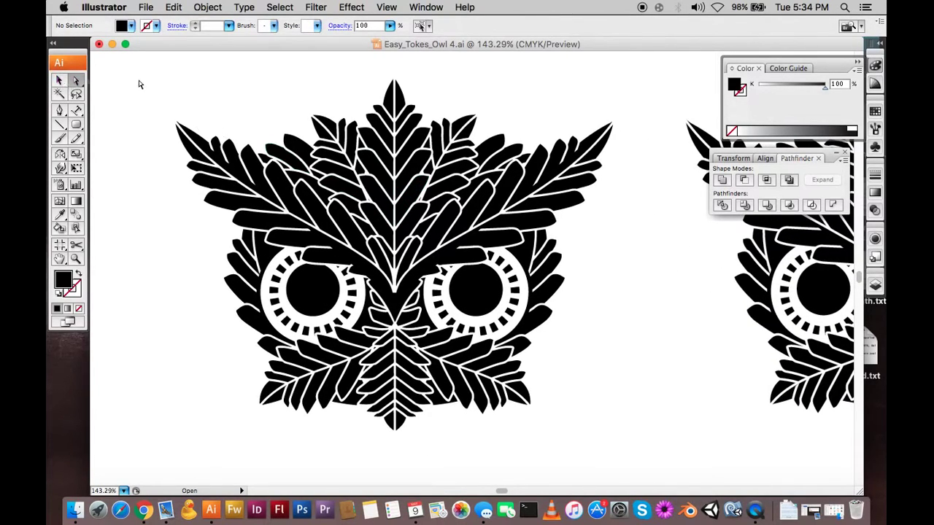
drag(141, 85, 639, 470)
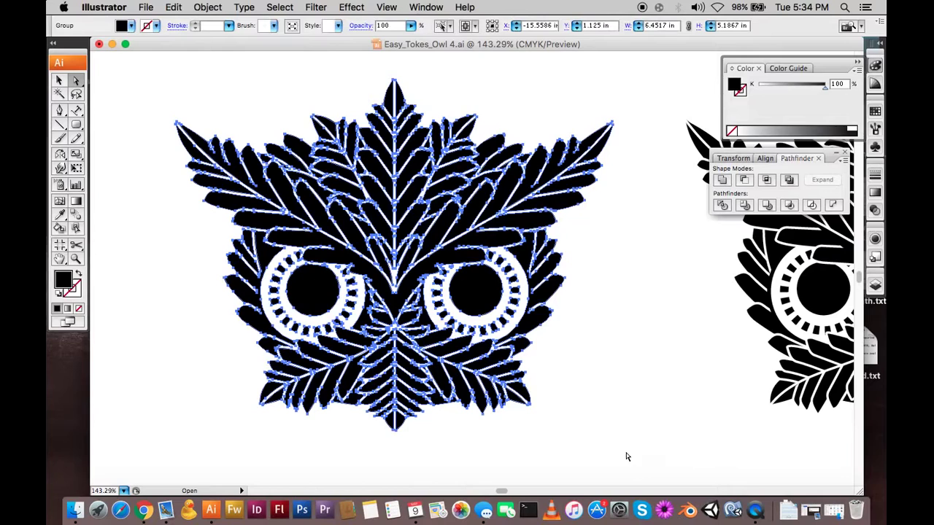
Examine the anchor points of the selected owl close up, around the beak, the crown feathers and the right ear feather
key(z)
drag(364, 227, 481, 361)
key(space)
scroll(270, 324, left, 5)
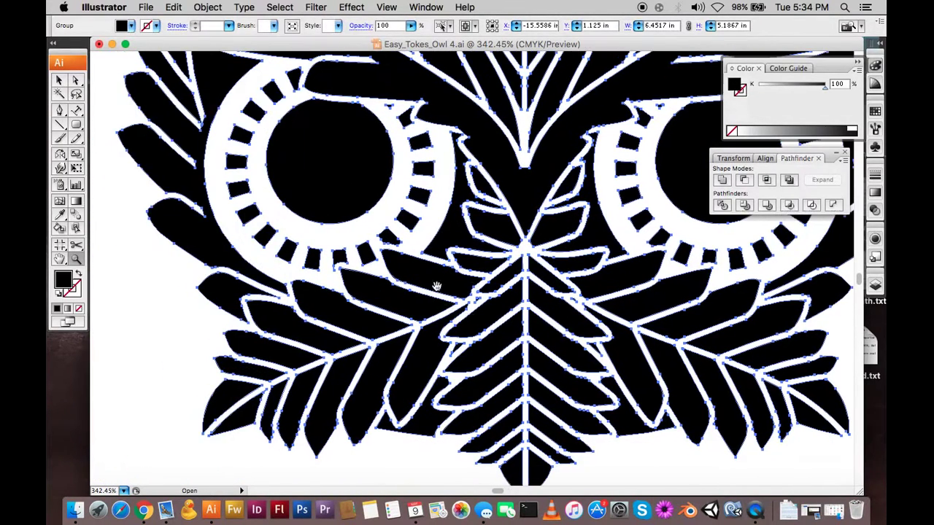
scroll(431, 277, up, 8)
scroll(480, 257, up, 5)
scroll(481, 257, right, 4)
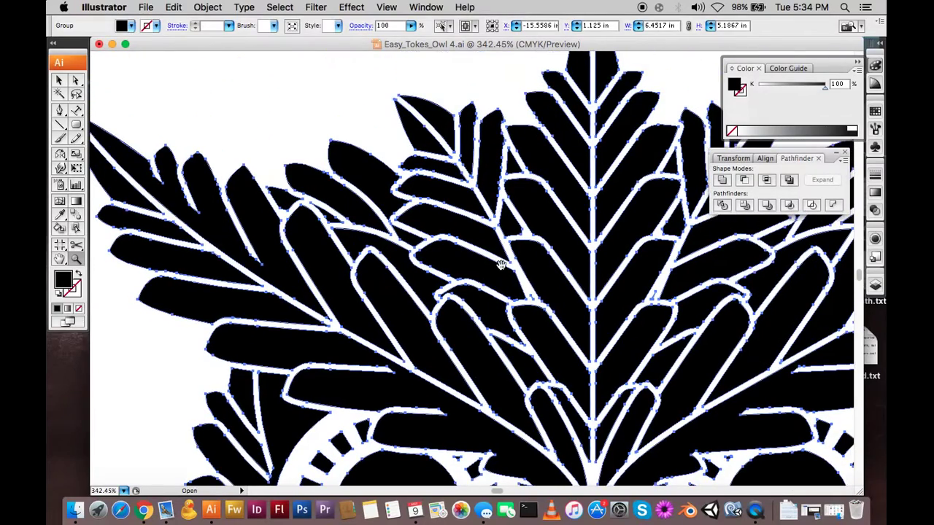
scroll(444, 332, right, 3)
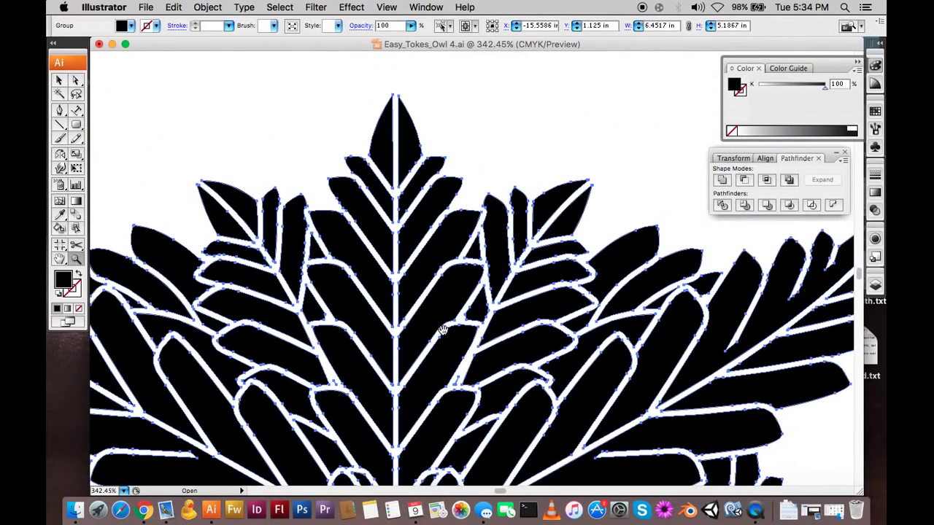
scroll(474, 333, right, 7)
scroll(392, 338, right, 14)
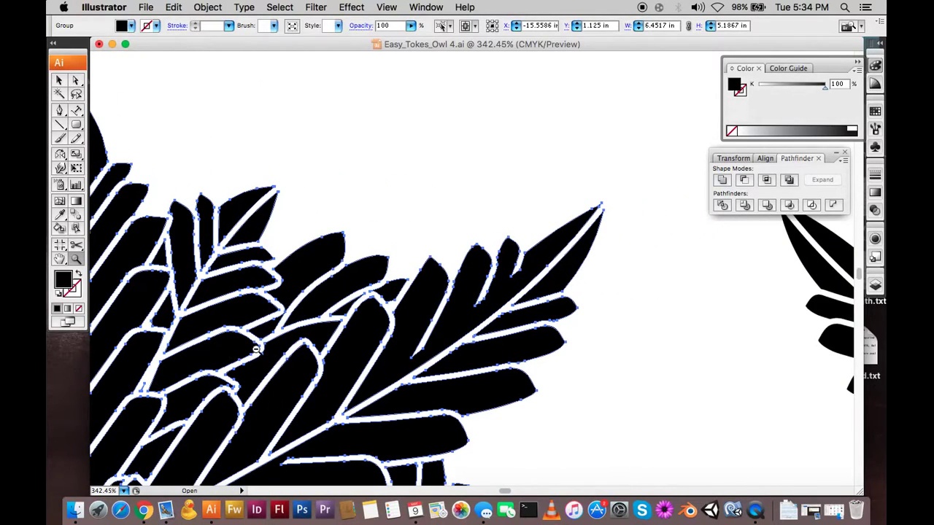
alt+click(256, 350)
alt+click(256, 349)
alt+click(256, 349)
drag(545, 295, 315, 283)
key(v)
drag(410, 267, 342, 294)
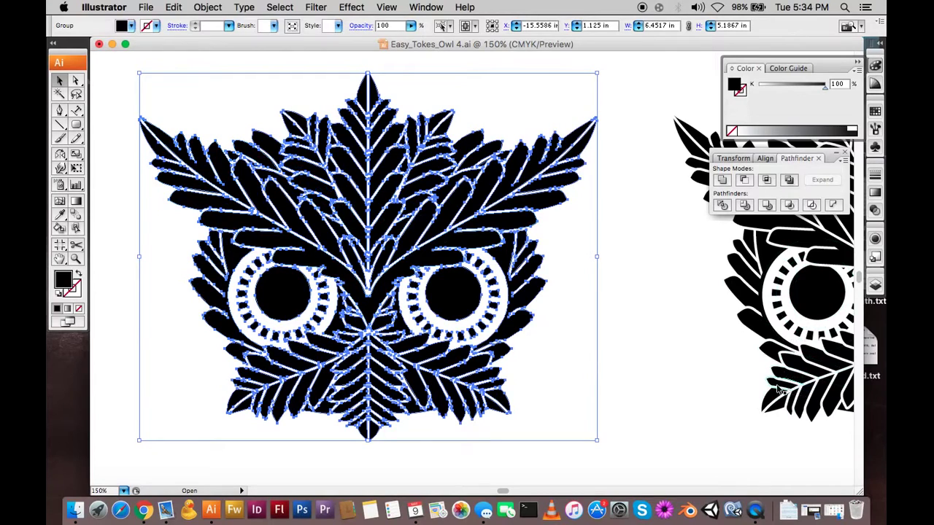
Offset the paths of the left owl by -0.005 in with round joins and a miter limit of 1, using the preview, and deselect
click(209, 7)
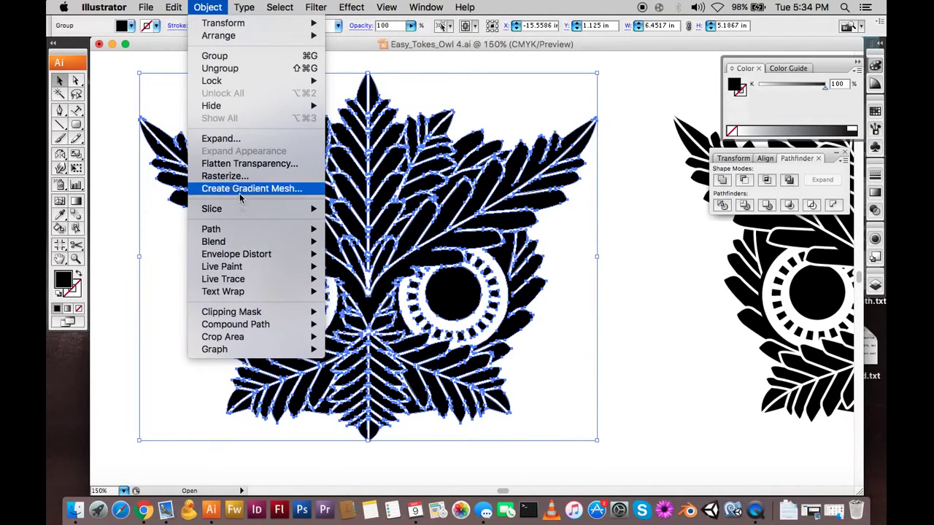
mouse_move(267, 229)
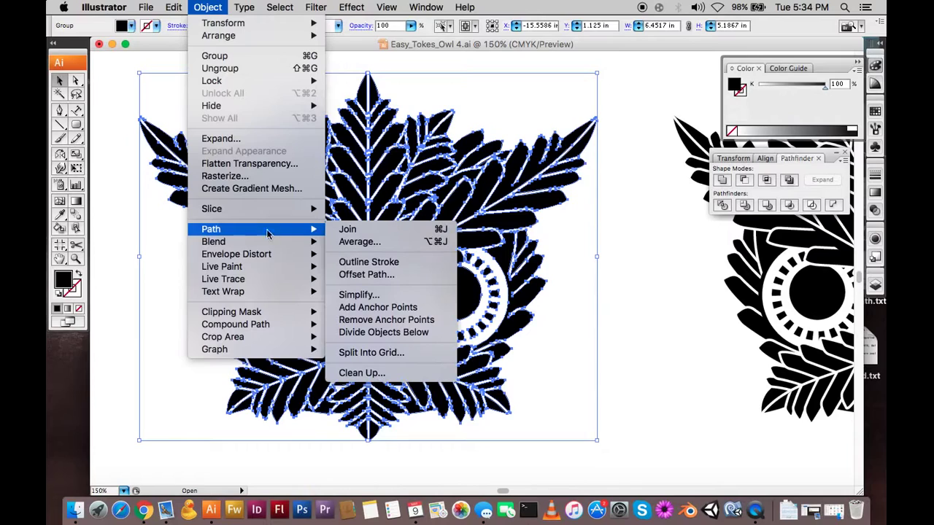
click(372, 275)
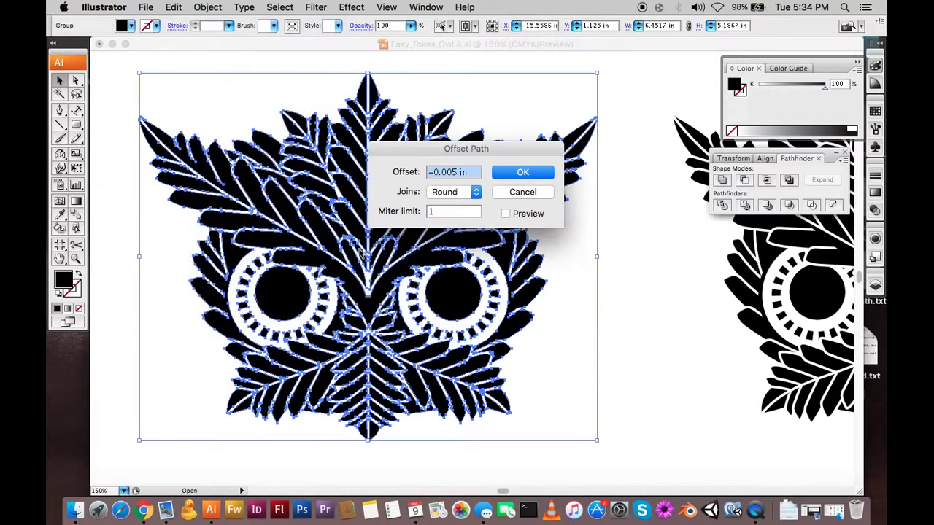
click(507, 214)
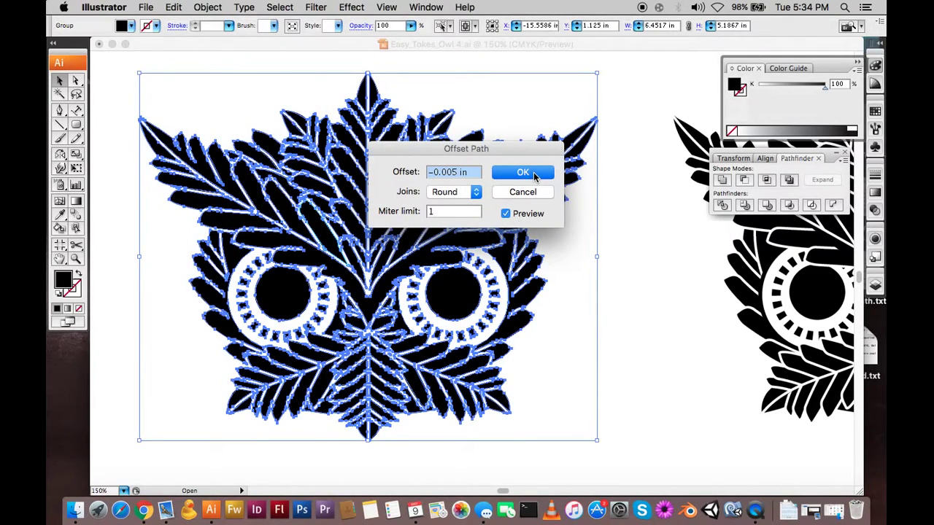
click(523, 172)
click(609, 224)
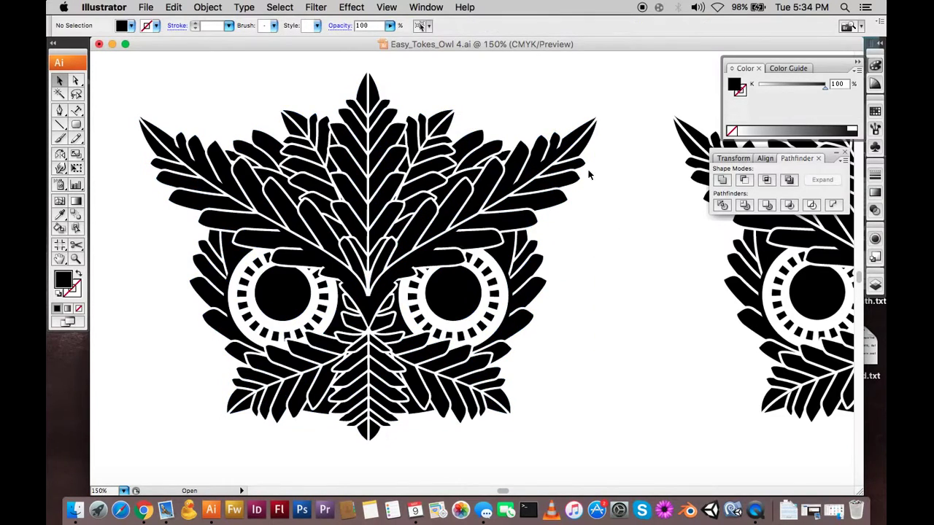
drag(552, 94, 622, 187)
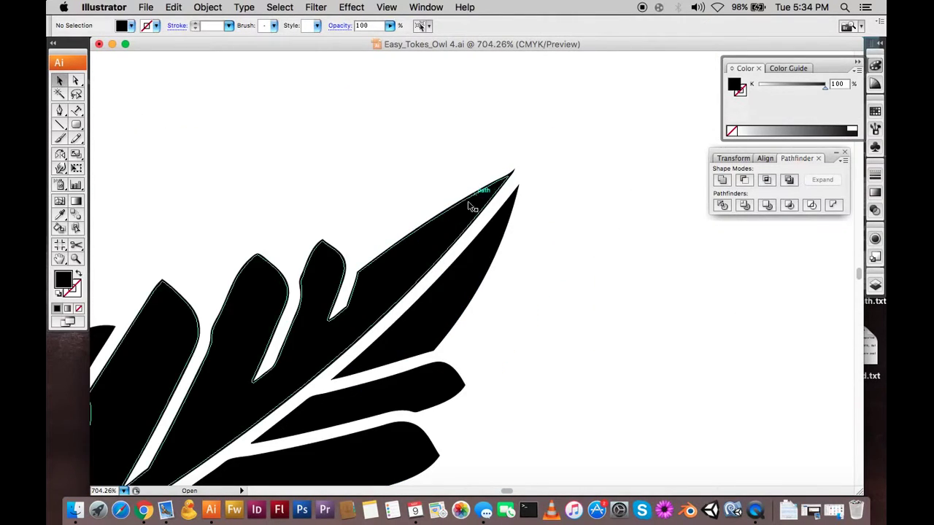
click(446, 233)
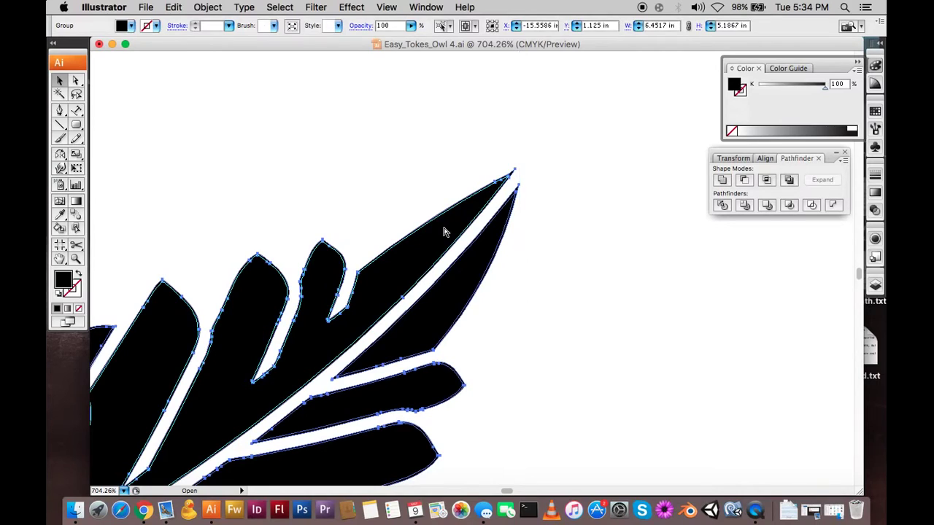
key(Delete)
key(z)
key(a)
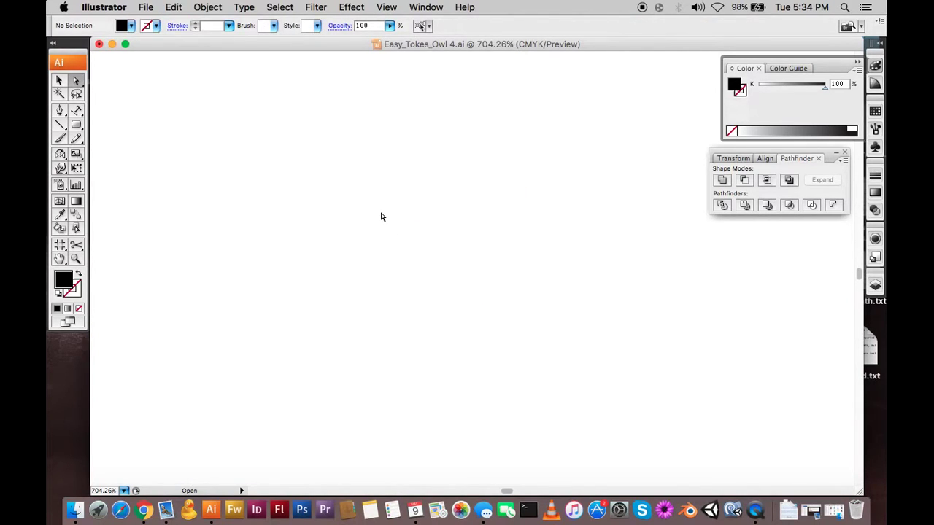
key(super+z)
Isolate the left owl group and select the offset path inside the right ear feather for a close look
key(v)
click(382, 203)
click(394, 262)
double_click(394, 264)
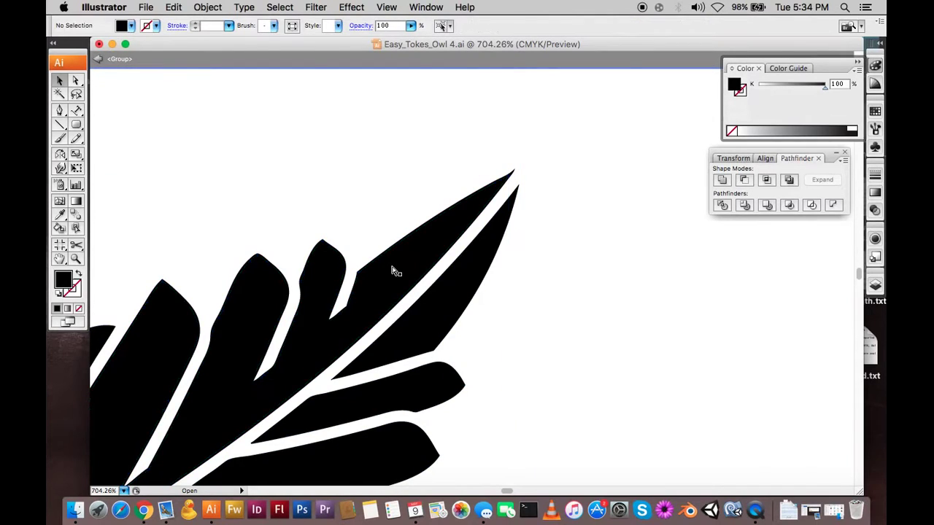
click(394, 271)
key(z)
click(379, 205)
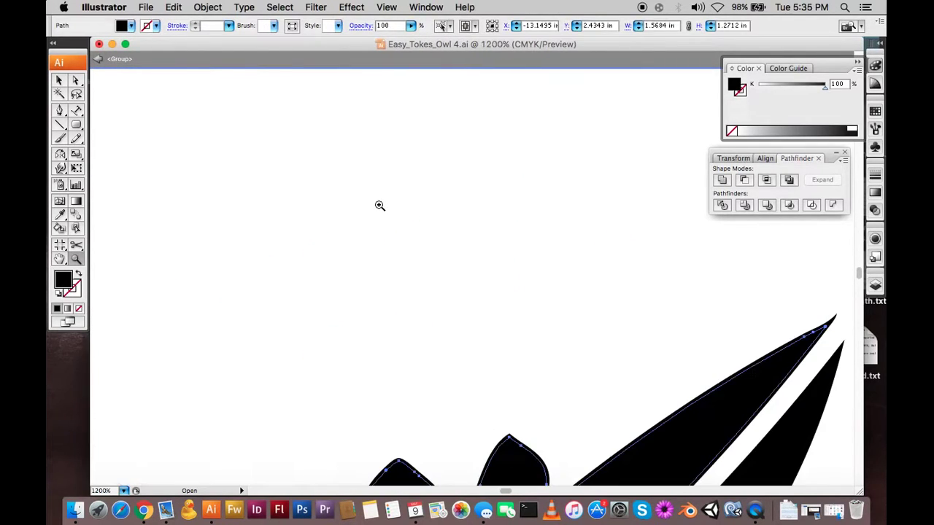
Leave isolation mode and select the whole left owl group
alt+click(490, 308)
alt+click(490, 309)
alt+click(490, 308)
alt+click(436, 319)
alt+click(437, 318)
key(v)
double_click(518, 349)
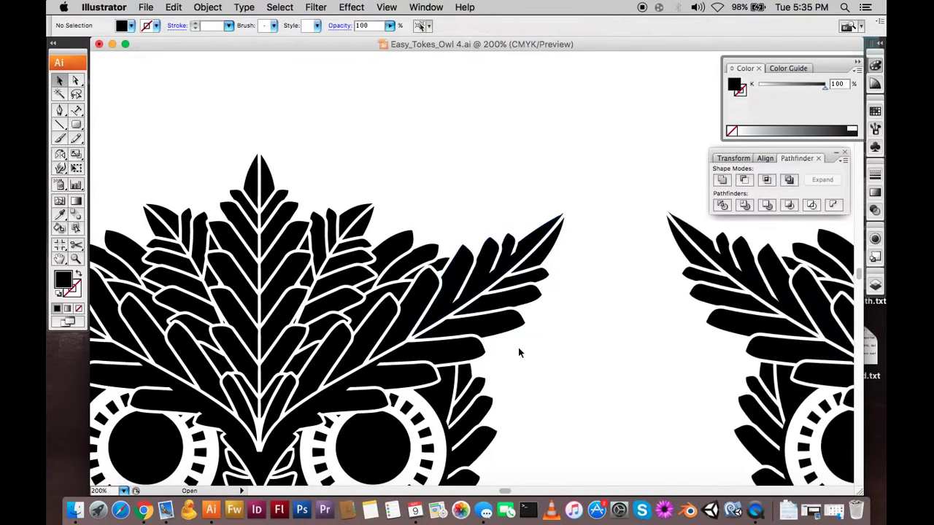
scroll(519, 349, left, 4)
scroll(519, 349, down, 2)
click(509, 328)
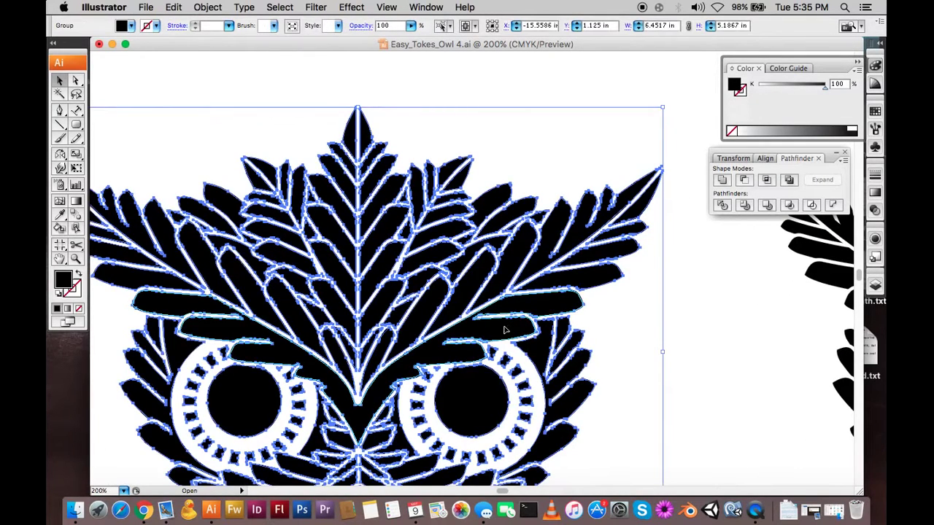
Examine the offset outlines and the gaps between the left crown feathers at high magnification, and deselect the owl
key(z)
drag(283, 140, 464, 353)
key(v)
key(z)
drag(335, 226, 545, 418)
key(v)
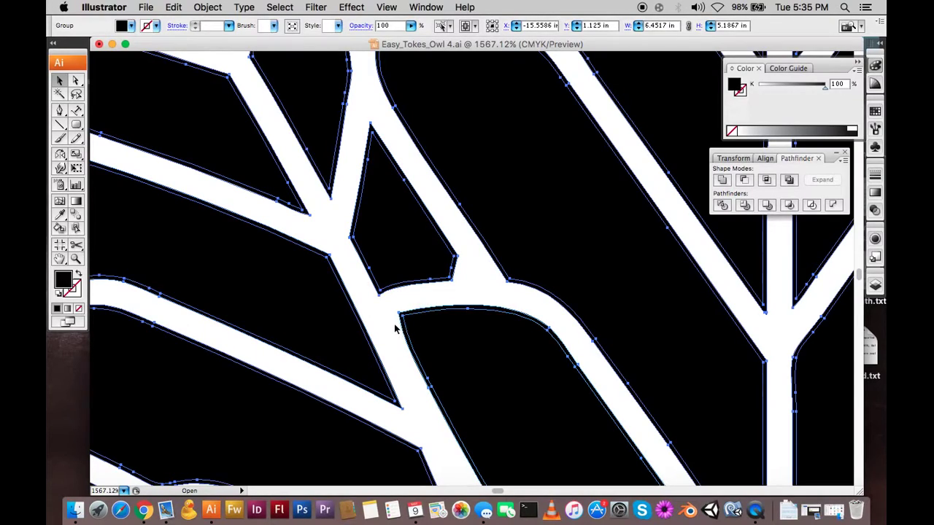
key(z)
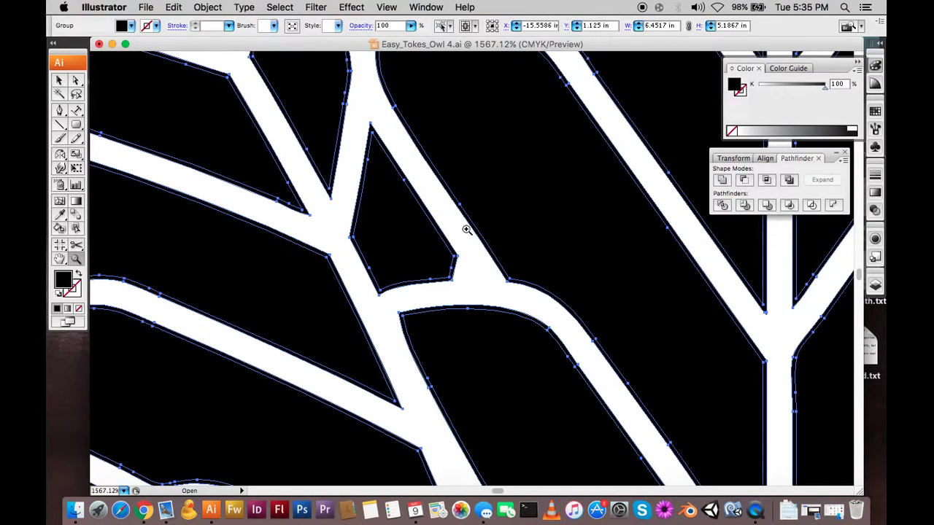
alt+click(449, 300)
alt+click(447, 298)
alt+click(442, 296)
alt+click(441, 295)
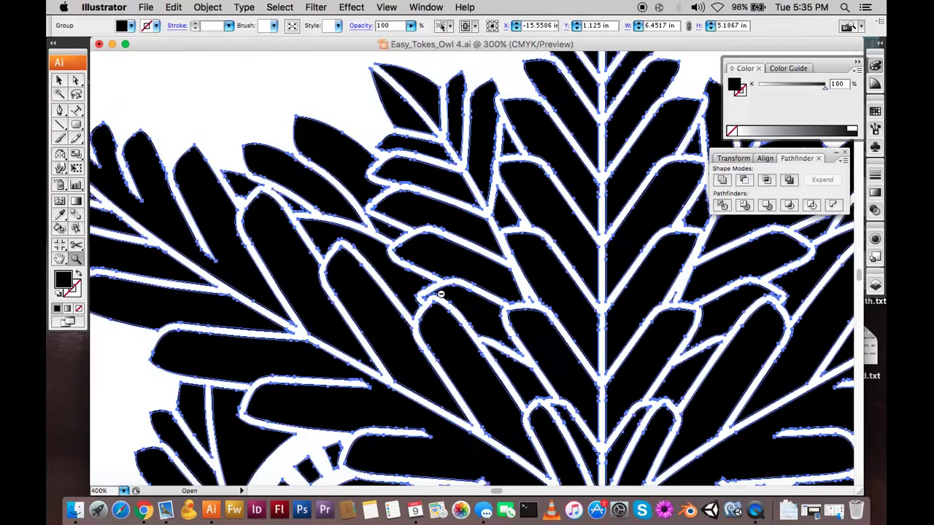
alt+click(442, 294)
alt+click(443, 294)
drag(351, 285, 373, 259)
key(v)
click(319, 287)
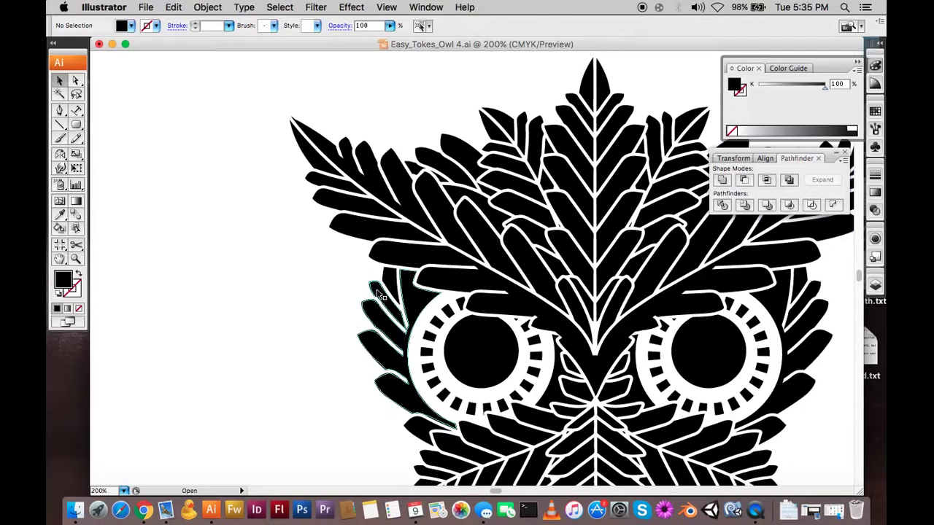
Isolate the owl group briefly at the feathers beside the left eye, leave isolation mode and copy the whole owl
click(377, 291)
double_click(378, 293)
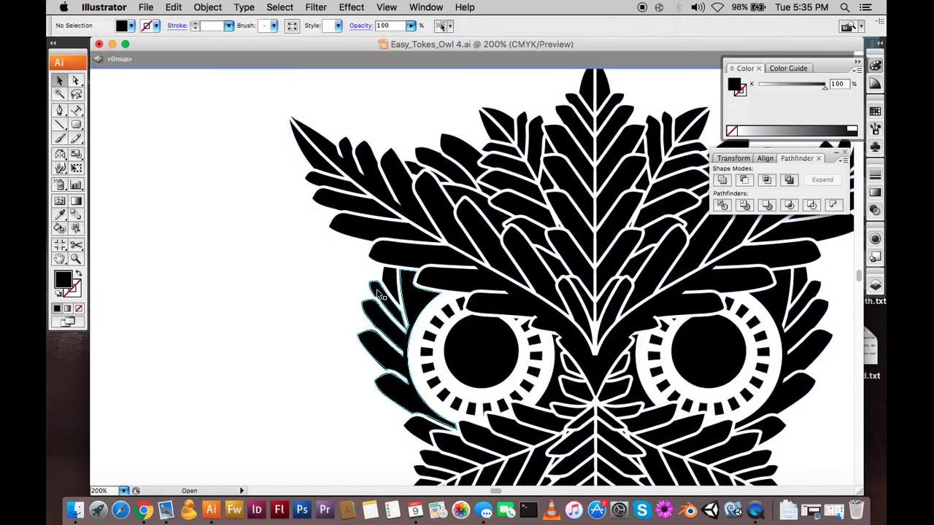
click(378, 294)
double_click(292, 306)
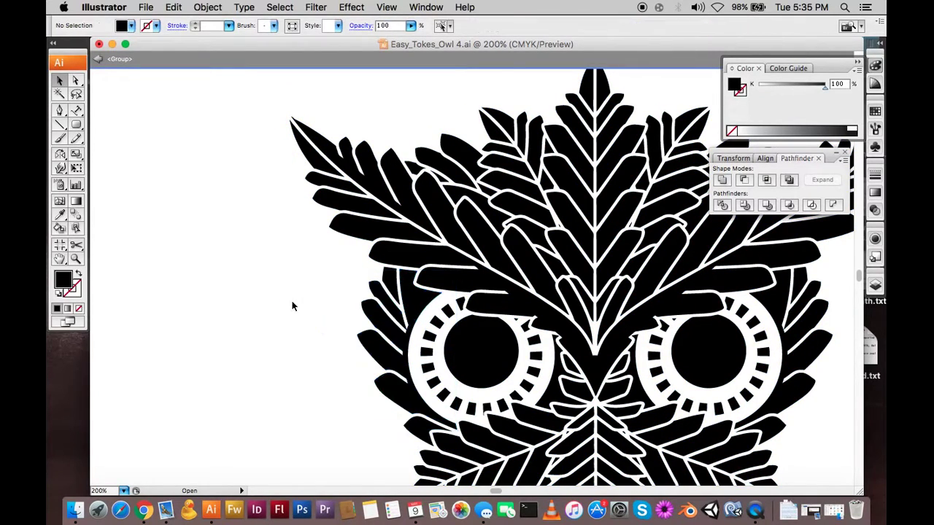
key(z)
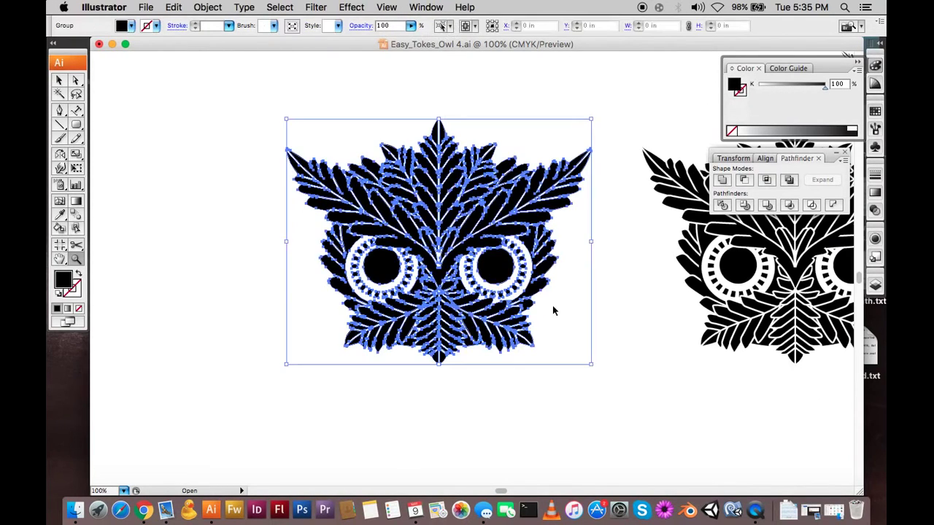
key(super+c)
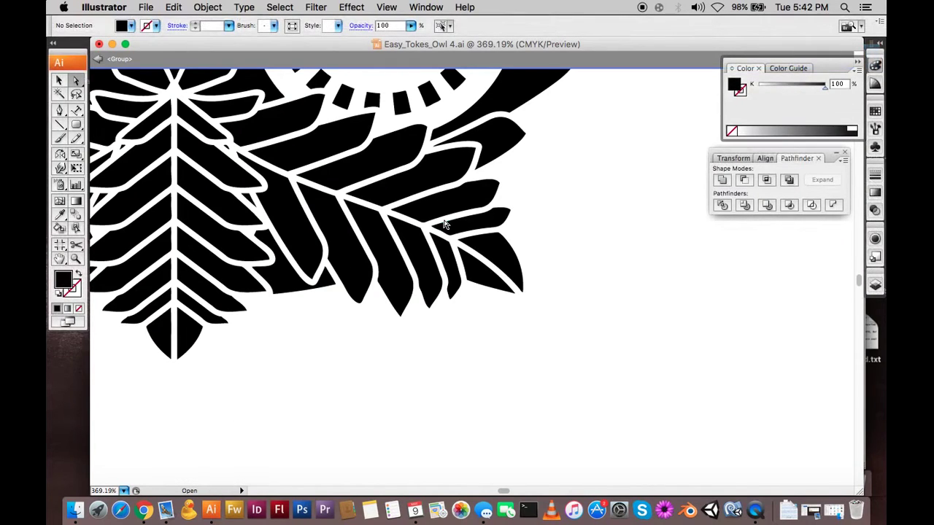
Inspect the brow shape of the isolated owl by selecting it in full view, and leave isolation mode
key(z)
alt+click(376, 203)
alt+click(376, 204)
alt+click(376, 205)
drag(555, 266, 474, 301)
key(v)
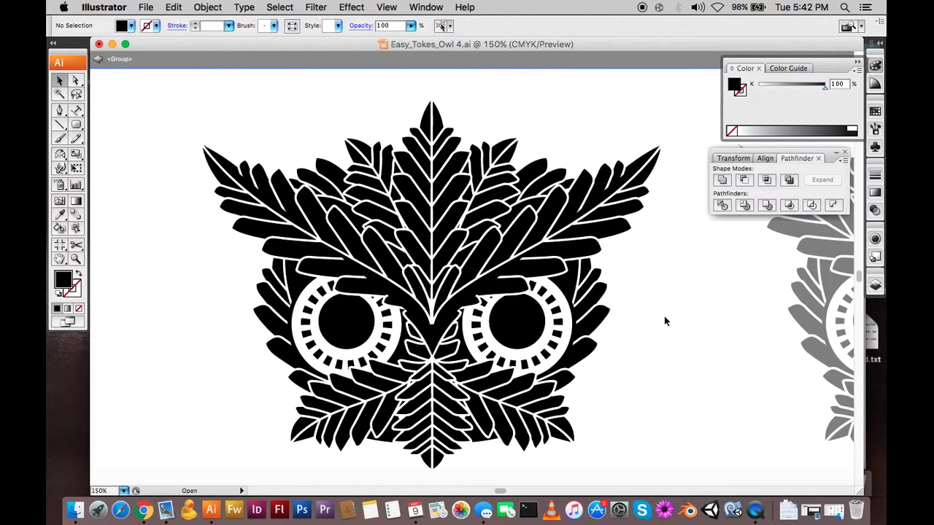
drag(467, 337, 476, 315)
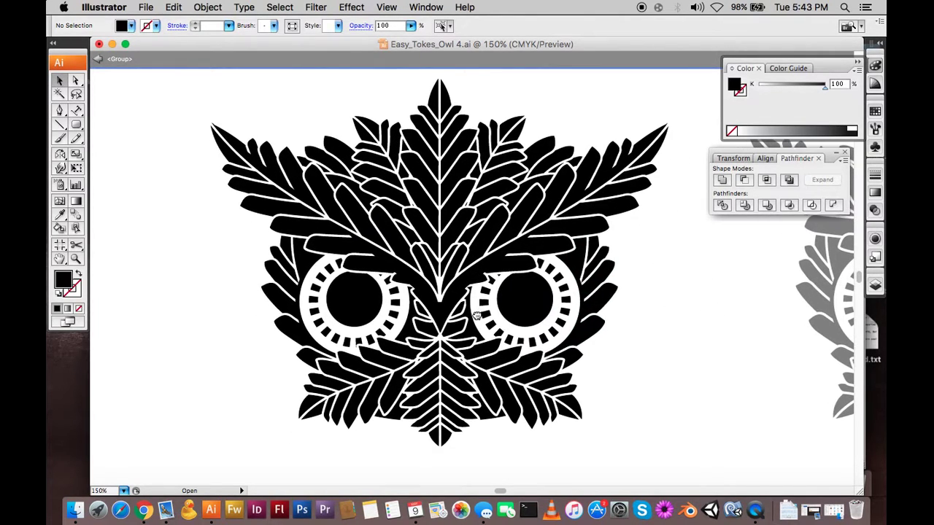
click(467, 294)
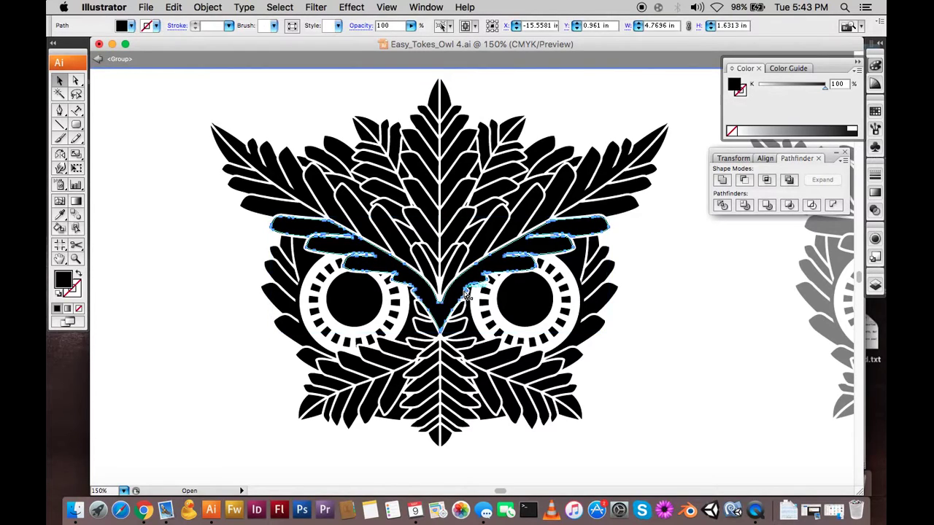
double_click(689, 306)
key(super+x)
key(super+f)
Examine the thinned feathers and gaps above and beside the right eye close up, and compare both large owls in one view
key(z)
drag(525, 189, 623, 284)
key(v)
click(625, 240)
key(z)
click(562, 218)
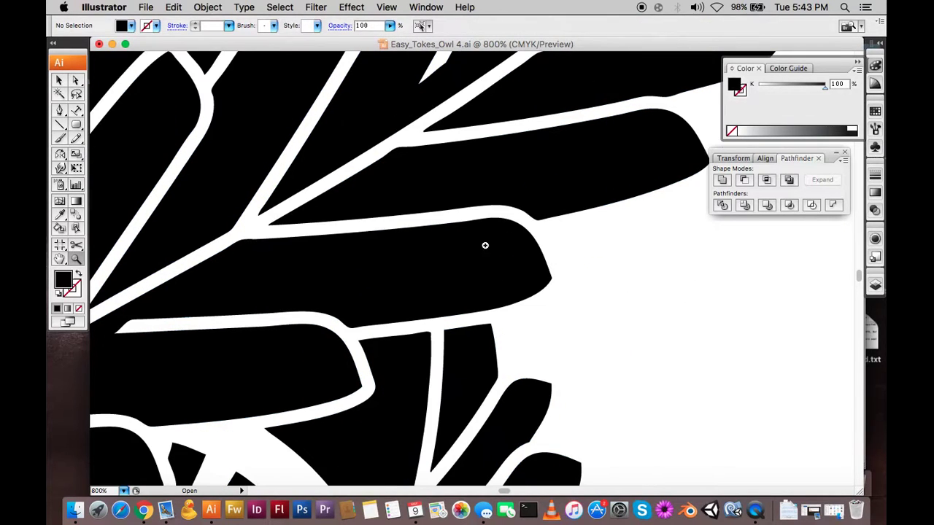
alt+click(467, 252)
alt+click(273, 281)
alt+click(249, 286)
alt+click(662, 274)
alt+click(579, 306)
alt+click(519, 310)
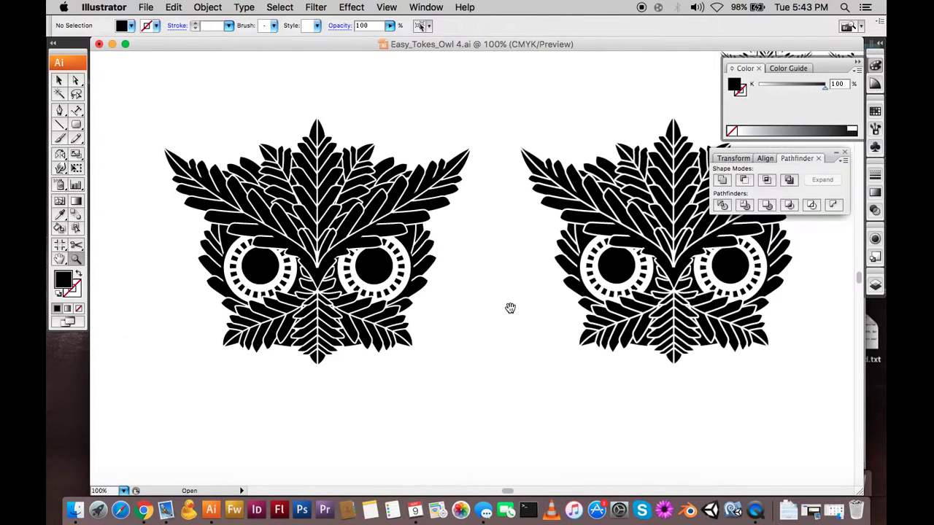
Survey the whole artwork with both large owls, and inspect the left owl's crown feathers close up
drag(510, 310, 473, 287)
alt+click(463, 254)
alt+click(462, 255)
alt+click(515, 269)
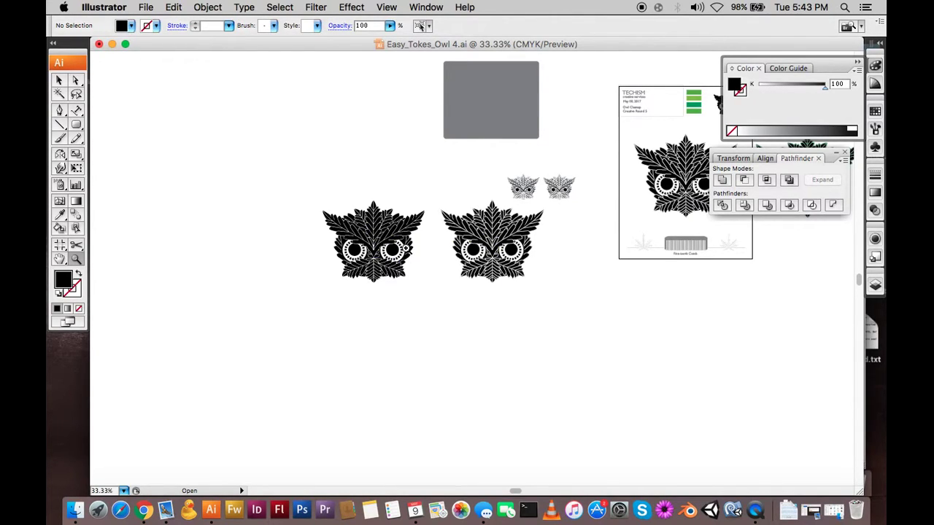
drag(302, 178, 546, 301)
click(397, 272)
click(333, 305)
click(412, 272)
drag(540, 215, 411, 347)
Isolate the left owl group, select one crown feather beside the central spine to check that shape, and leave isolation mode
drag(509, 187, 463, 229)
key(v)
click(453, 216)
double_click(469, 212)
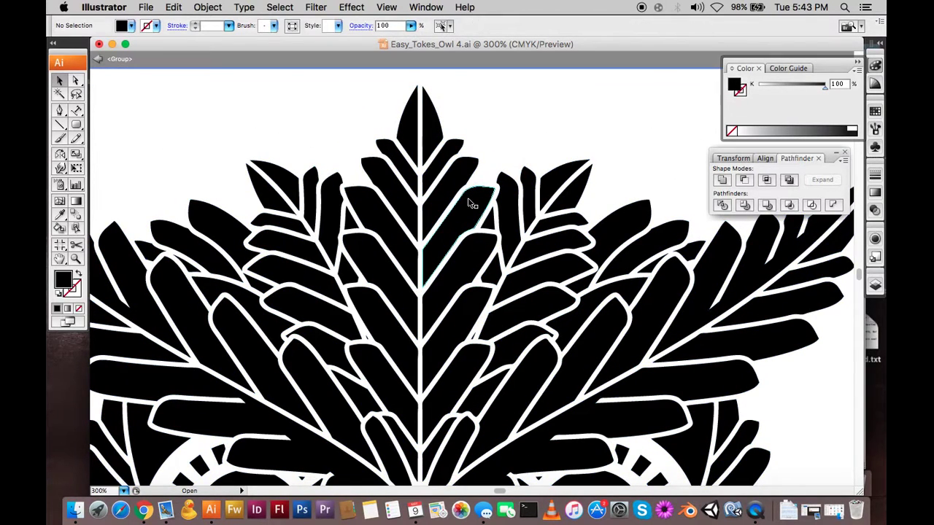
click(469, 212)
key(z)
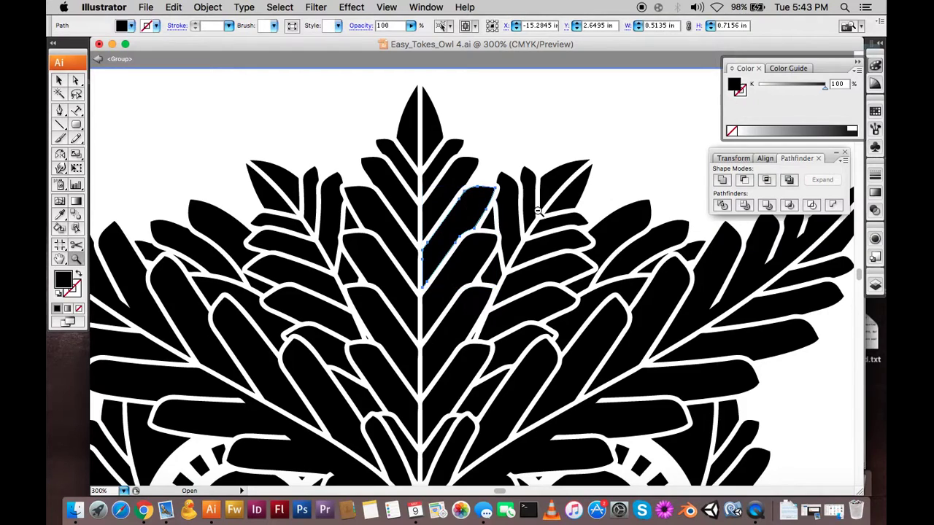
alt+click(536, 212)
alt+click(535, 215)
drag(439, 316, 466, 195)
key(v)
click(519, 121)
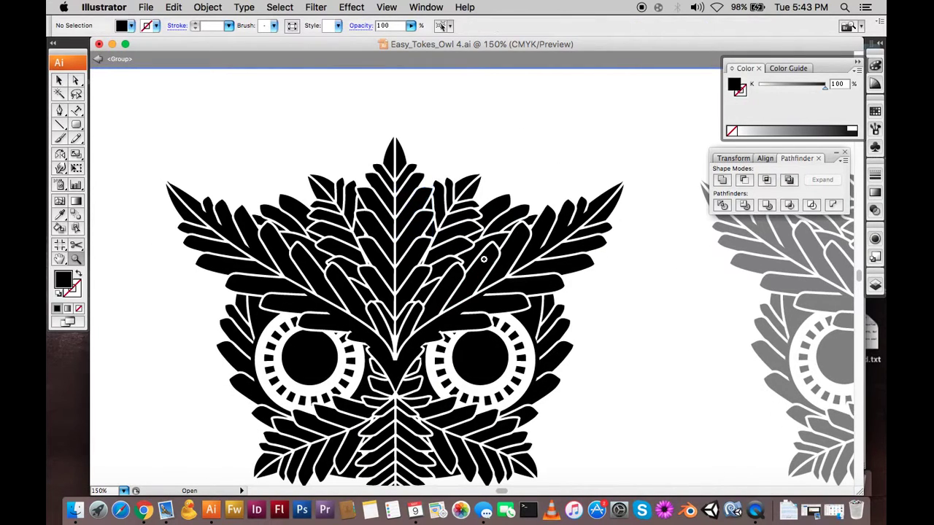
key(super+minus)
double_click(499, 143)
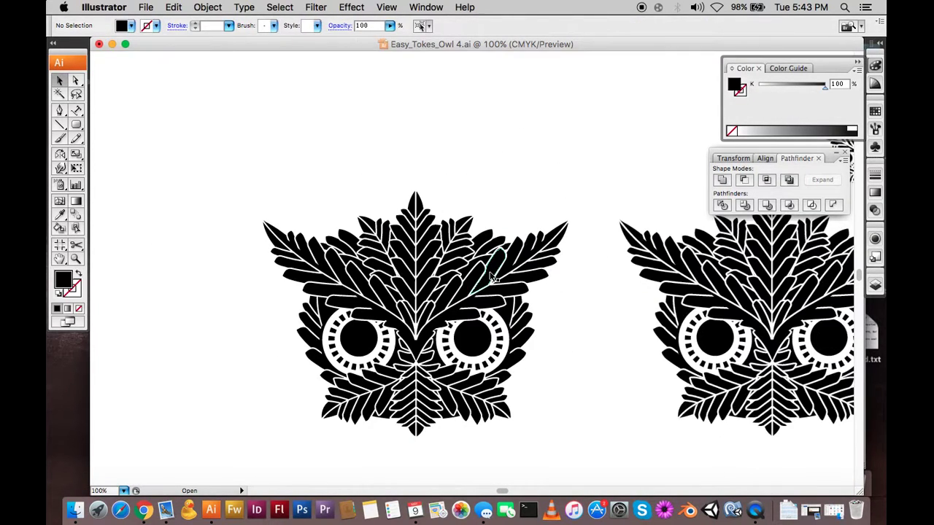
Ungroup the left large owl and combine all its shapes into one compound path
click(496, 273)
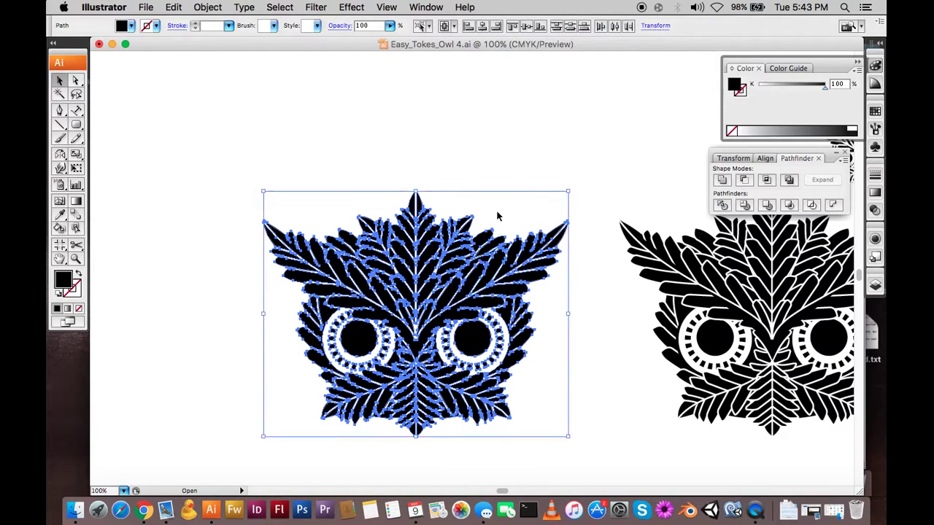
click(497, 213)
click(491, 267)
click(525, 190)
drag(226, 174, 571, 438)
click(208, 7)
mouse_move(279, 325)
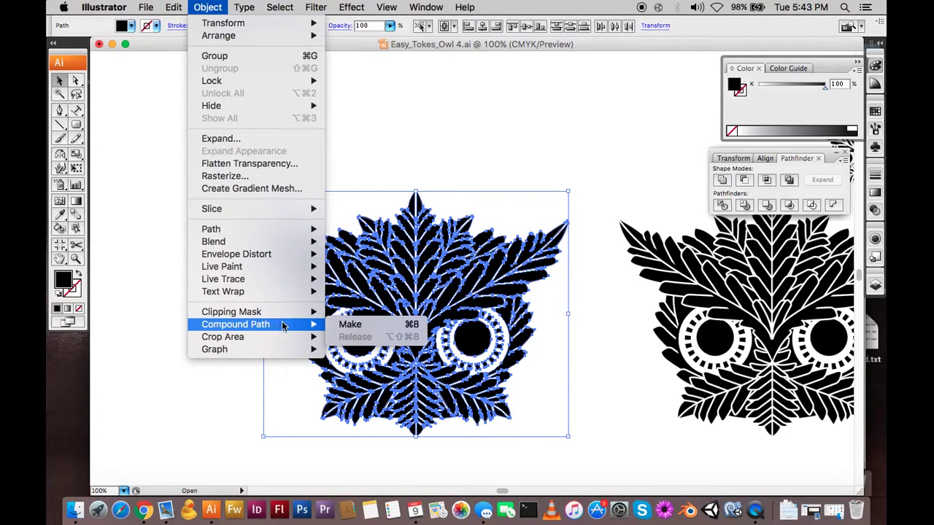
click(349, 325)
click(225, 326)
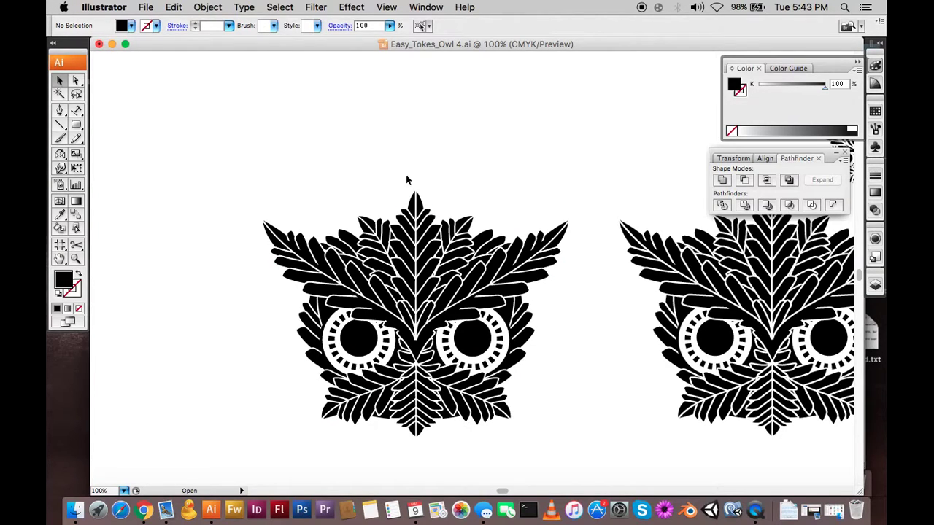
Offset the left owl's compound path by -0.005 in with round joins and a miter limit of 1
key(z)
drag(240, 183, 453, 335)
key(v)
click(426, 312)
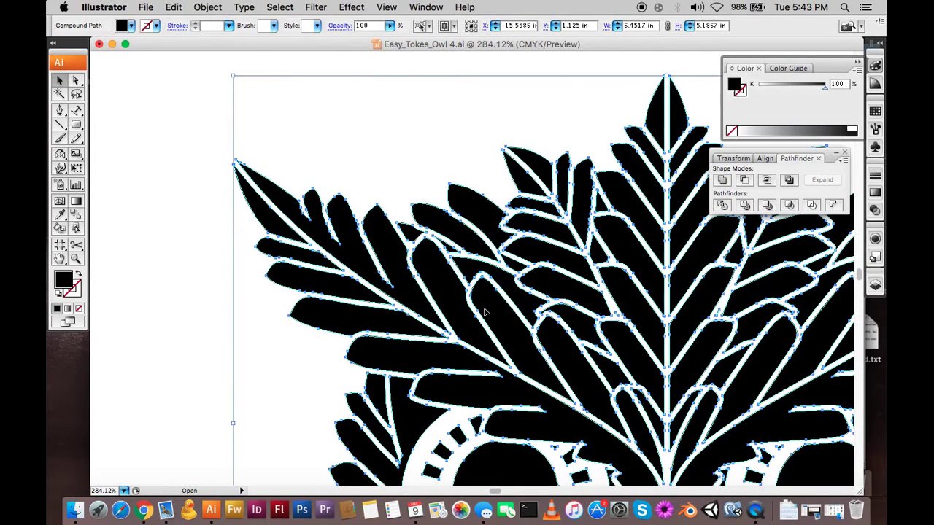
click(208, 7)
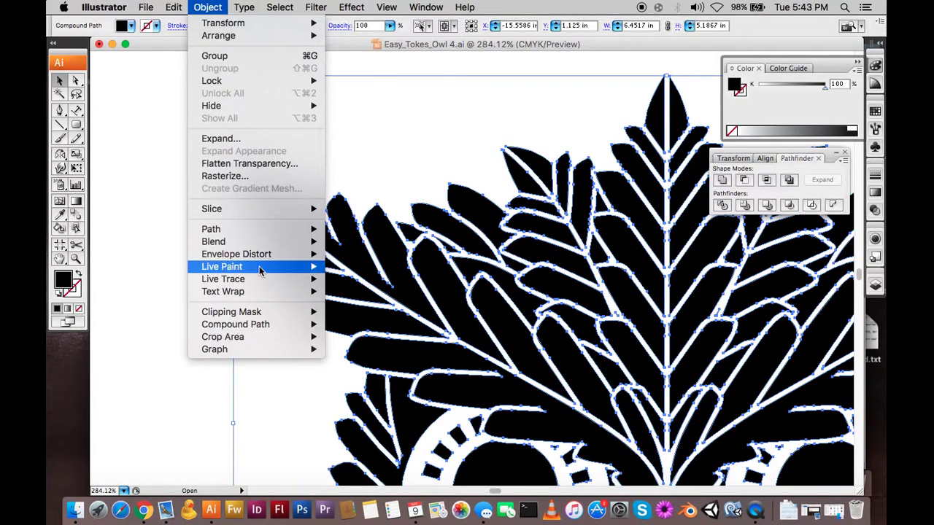
mouse_move(286, 233)
click(376, 275)
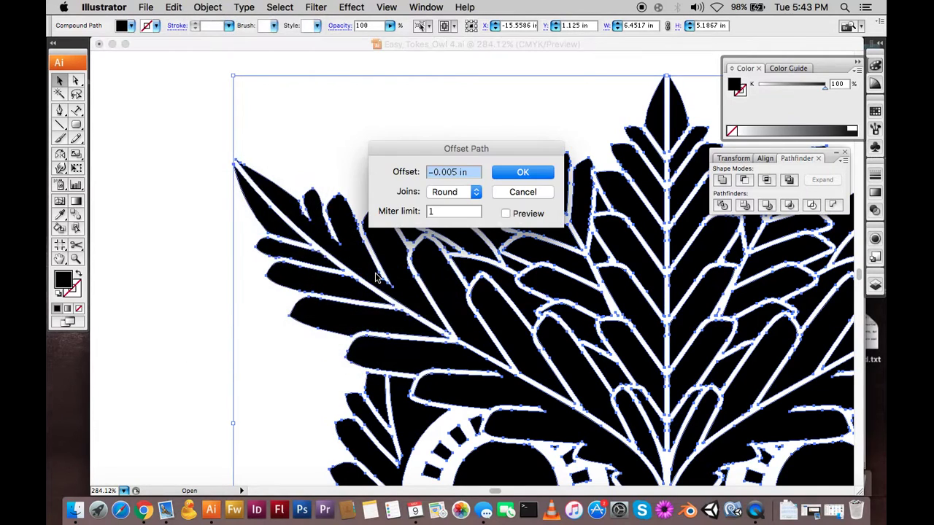
key(Return)
click(248, 340)
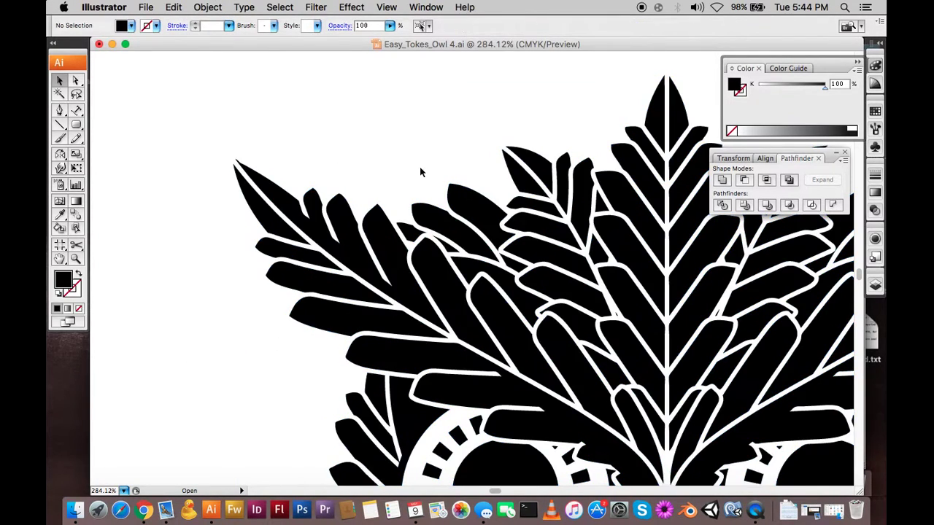
Select the thinner offset owl inside the original's edges and move it off the original into the empty space below
key(z)
drag(326, 138, 409, 250)
key(v)
click(366, 345)
key(z)
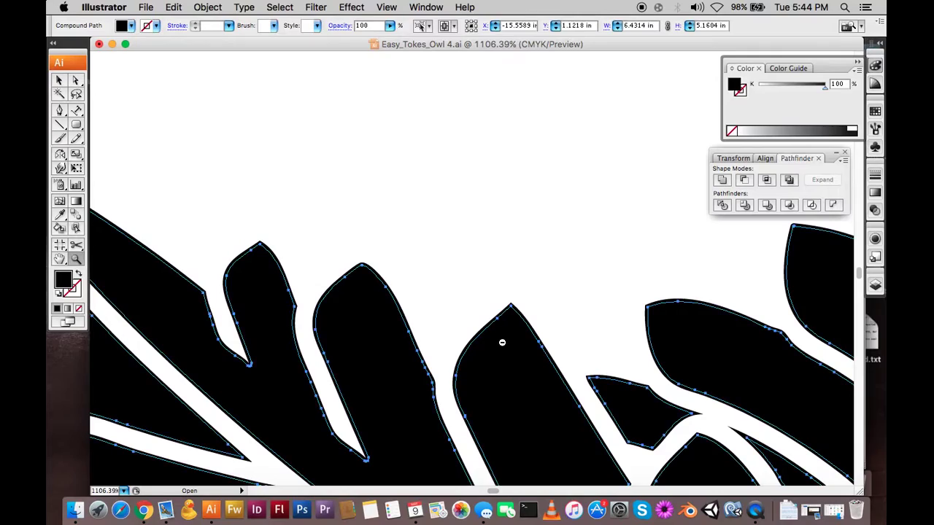
alt+click(503, 332)
alt+click(503, 325)
alt+click(503, 323)
alt+click(502, 323)
alt+click(573, 284)
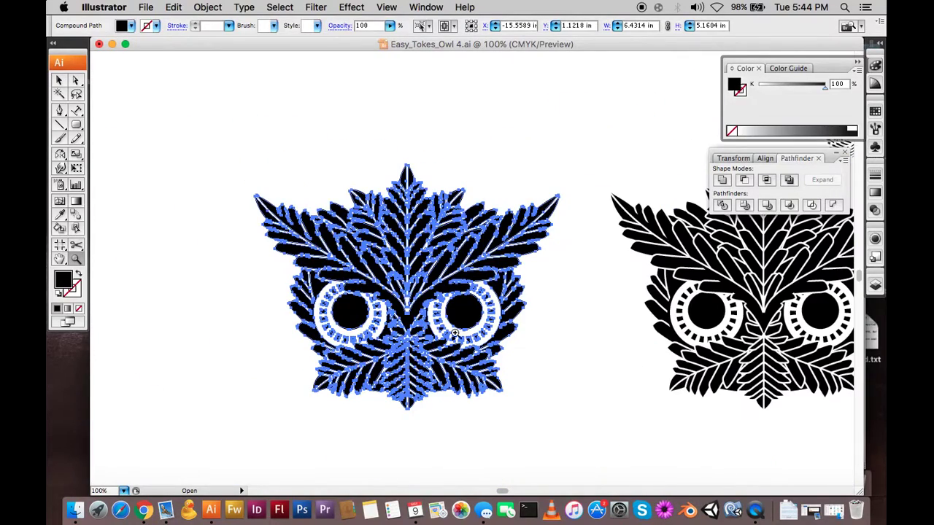
scroll(450, 335, down, 3)
key(v)
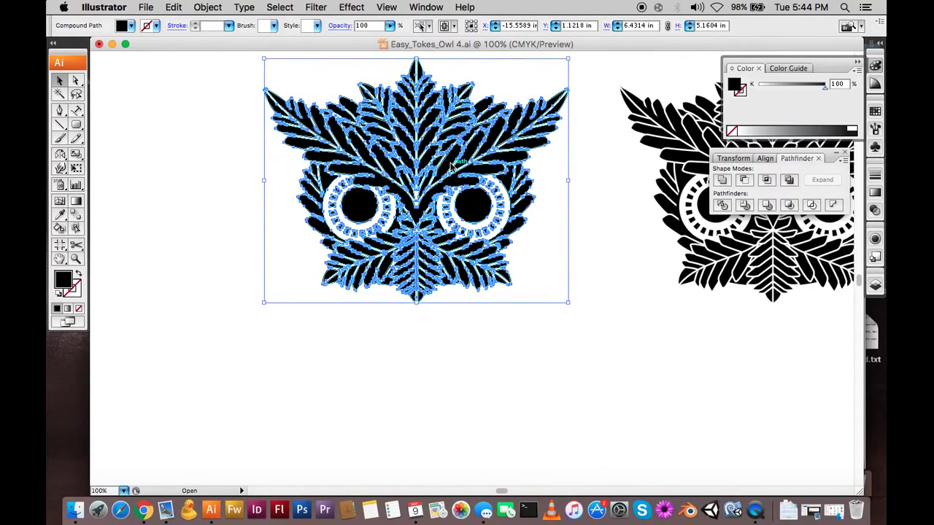
drag(454, 175, 354, 318)
click(427, 235)
Move the thinned owl directly beneath the second large owl and deselect it
key(z)
alt+click(340, 218)
alt+click(340, 217)
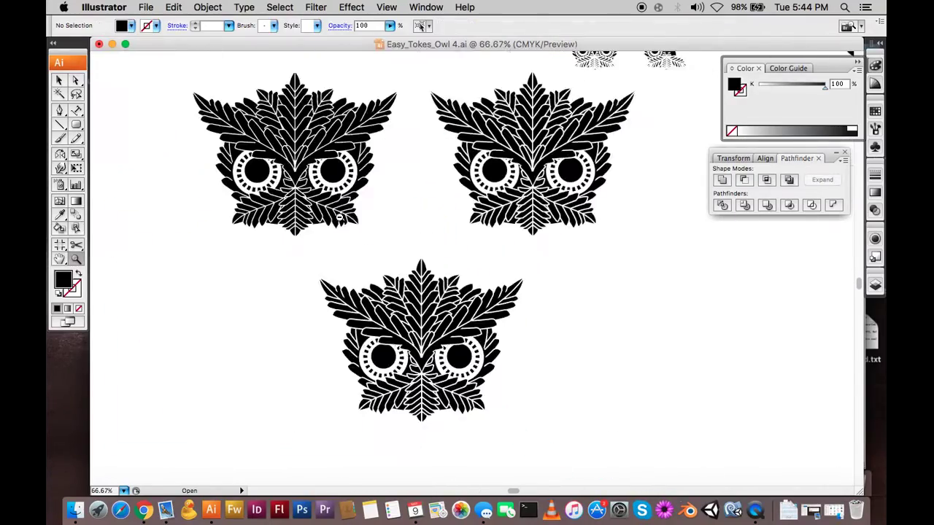
alt+click(339, 216)
scroll(420, 252, right, 5)
alt+click(454, 286)
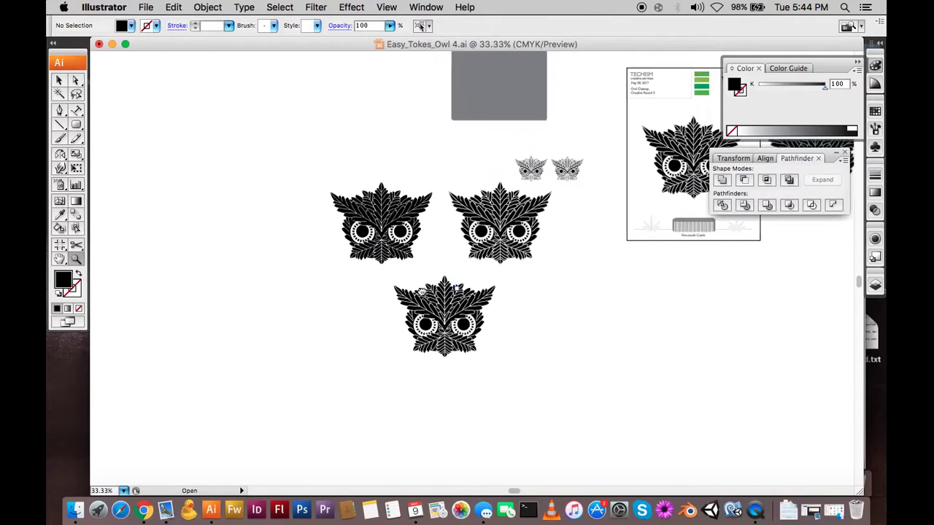
scroll(407, 290, right, 4)
key(v)
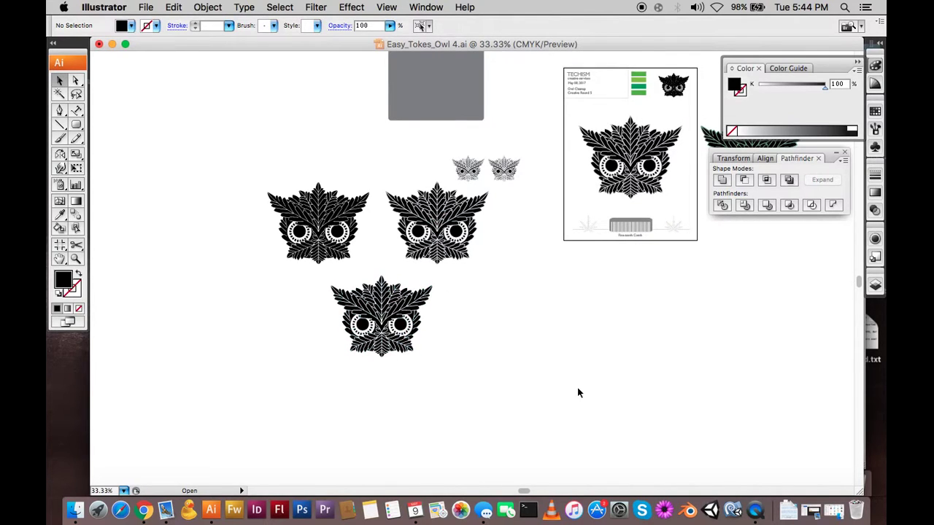
drag(385, 353, 442, 350)
click(550, 345)
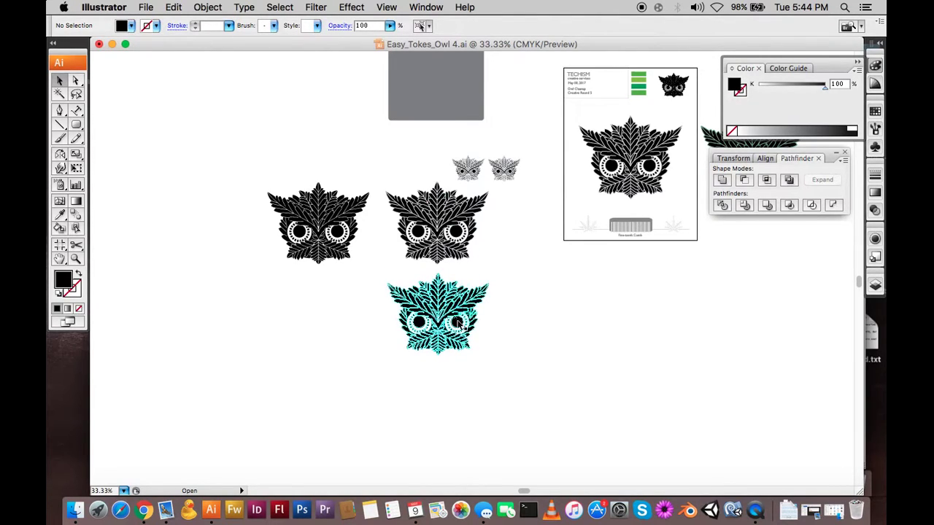
Duplicate the right large owl beside the thinned owl and give the copy a black stroke with no fill
drag(431, 226, 545, 315)
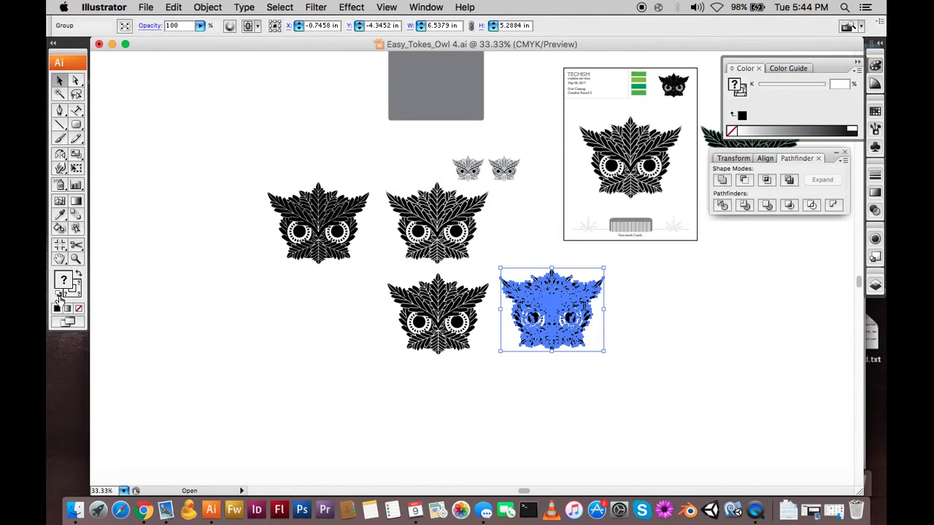
click(59, 293)
click(79, 309)
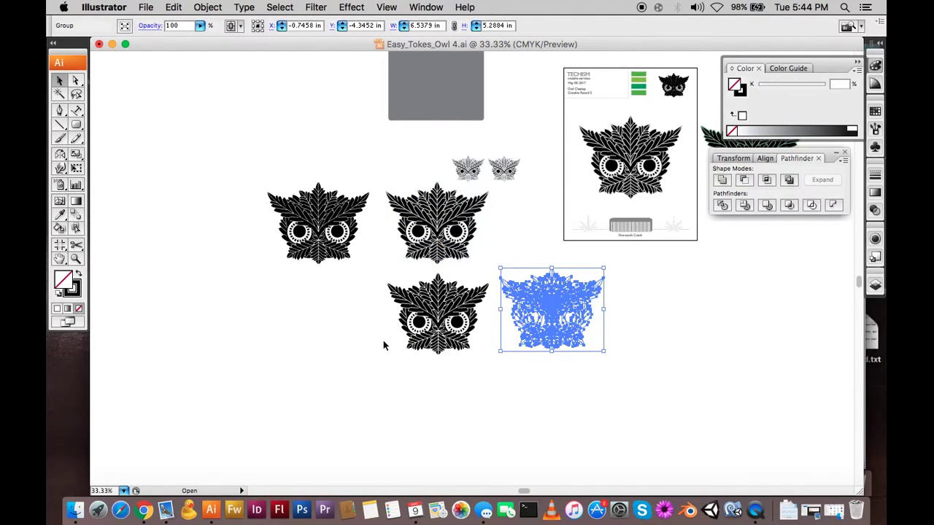
click(469, 361)
key(z)
drag(355, 203, 480, 295)
key(v)
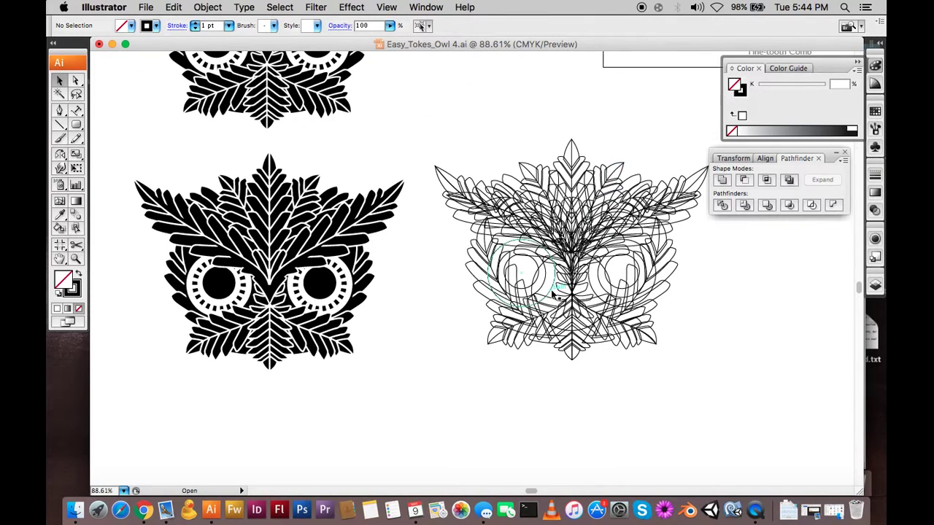
Swap the thinned owl's black fill to a 1 pt stroke for comparison, and undo the outline styling of both owls
click(183, 194)
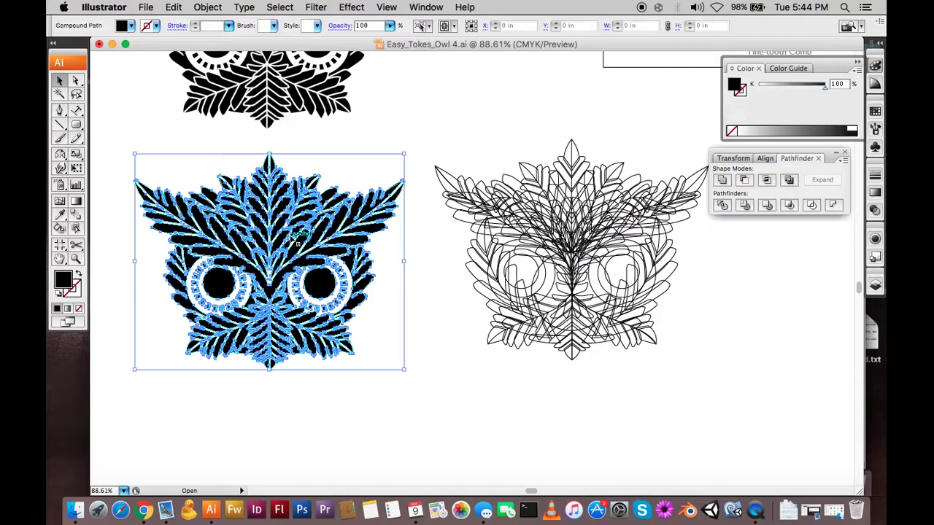
key(shift+x)
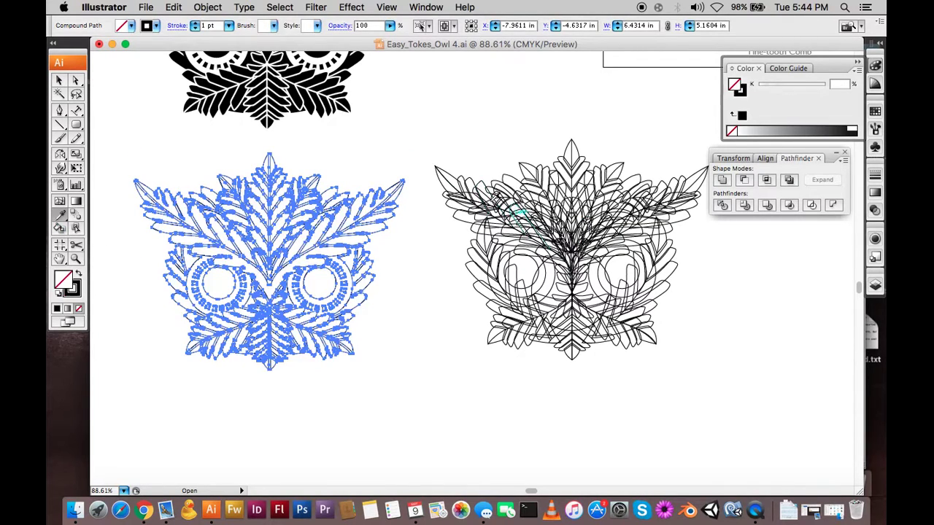
click(408, 341)
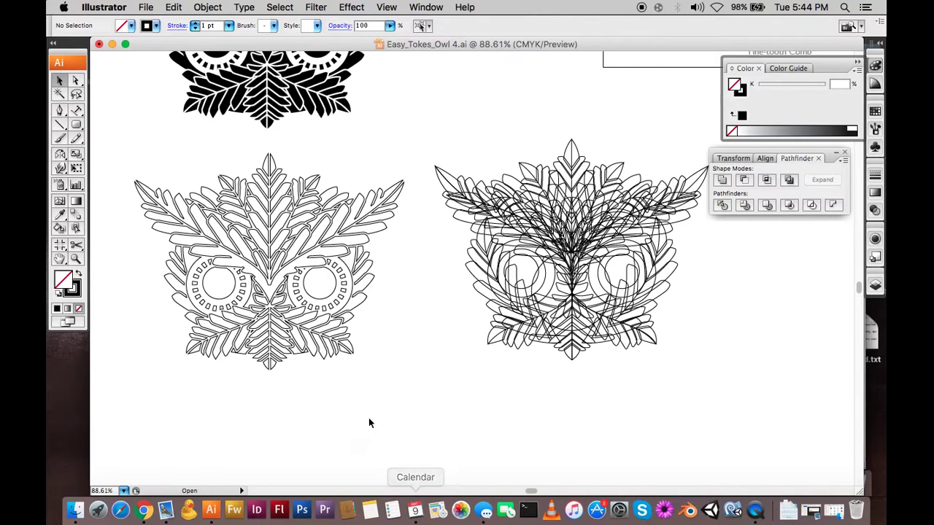
drag(283, 364, 358, 398)
key(super+z)
key(super+z)
key(super+z)
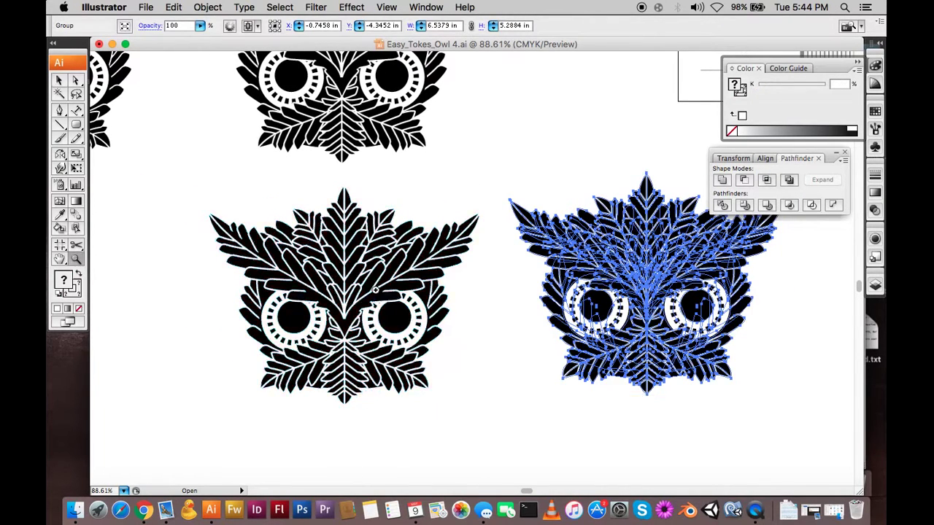
Duplicate the large owl from the Techism sheet into the empty space below the sheet
alt+click(387, 249)
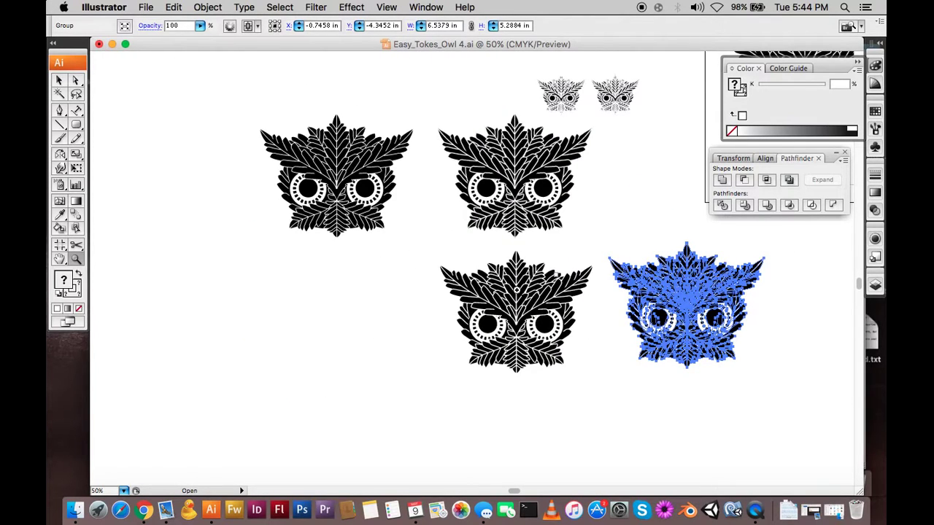
scroll(520, 322, up, 4)
scroll(520, 322, right, 8)
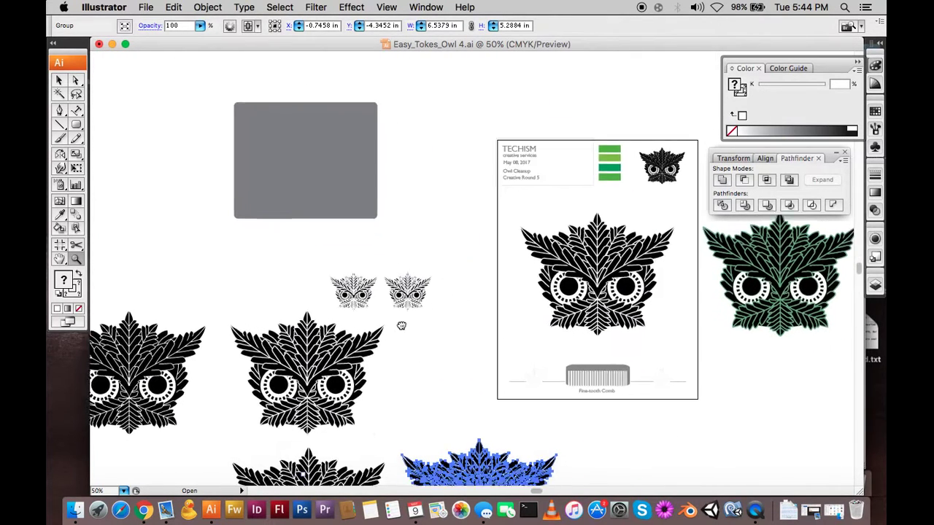
click(533, 270)
drag(549, 204, 706, 417)
scroll(706, 417, down, 3)
scroll(706, 417, right, 4)
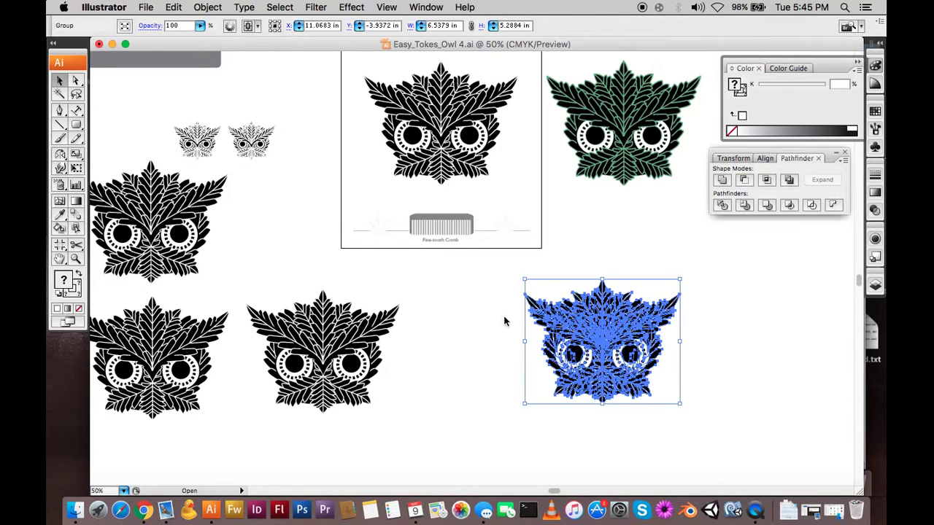
Delete the two duplicate owls, the one below the Techism sheet and the one beside the thinned owl
click(503, 321)
drag(477, 386, 540, 389)
drag(495, 343, 499, 471)
click(605, 329)
click(653, 375)
scroll(653, 376, down, 5)
click(693, 319)
key(Delete)
click(261, 342)
click(430, 329)
key(Delete)
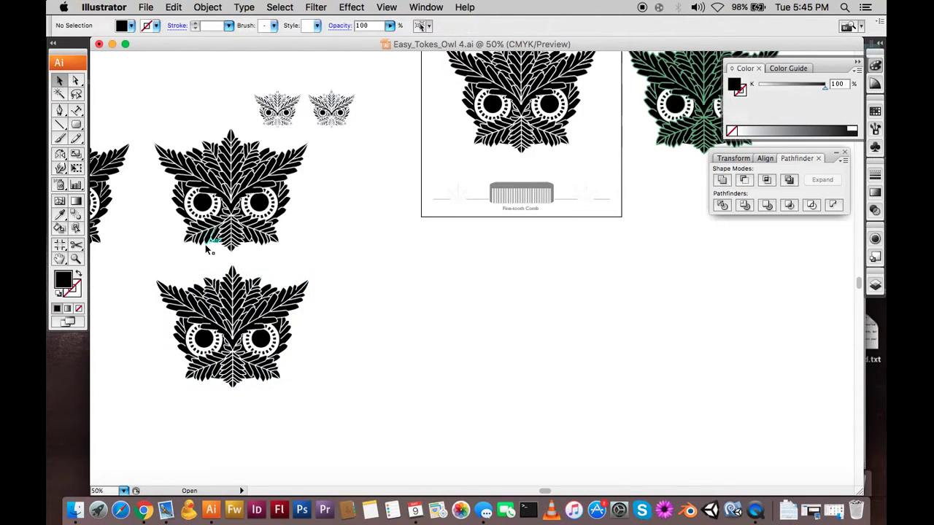
Delete the two original large owls above the thinned owl, keeping only the thinned compound-path version
drag(206, 246, 466, 283)
click(514, 237)
key(Delete)
click(331, 235)
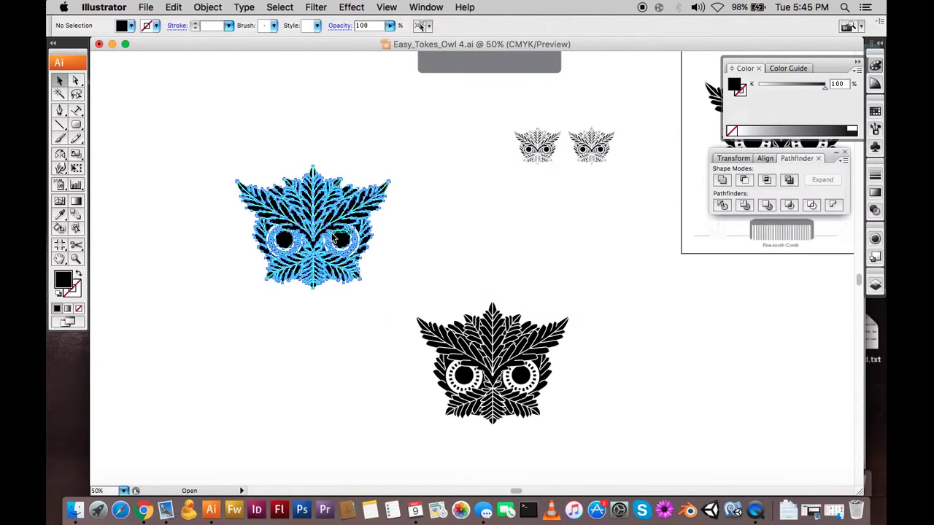
key(Delete)
Place the thinned owl on the gray rounded rectangle and scale it down proportionally to fit inside with a margin
click(493, 369)
drag(494, 369, 430, 194)
drag(422, 259, 486, 264)
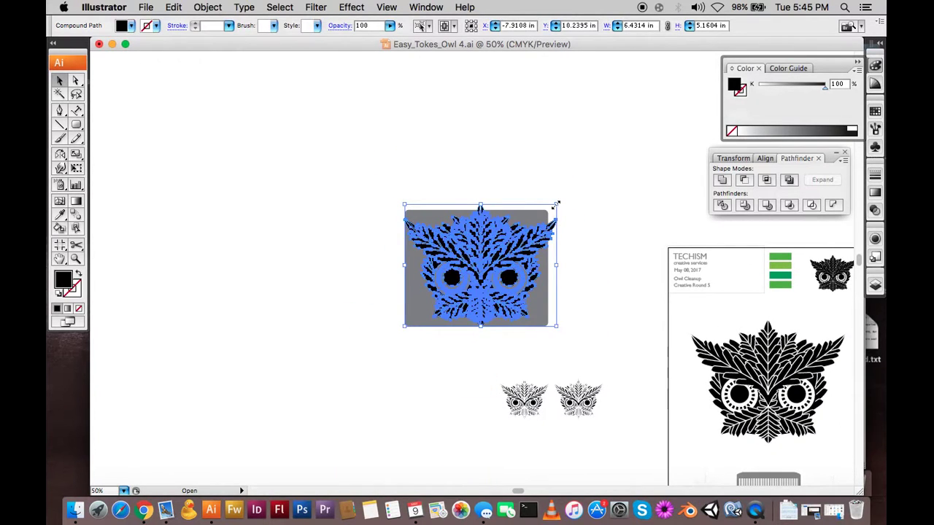
drag(557, 204, 534, 224)
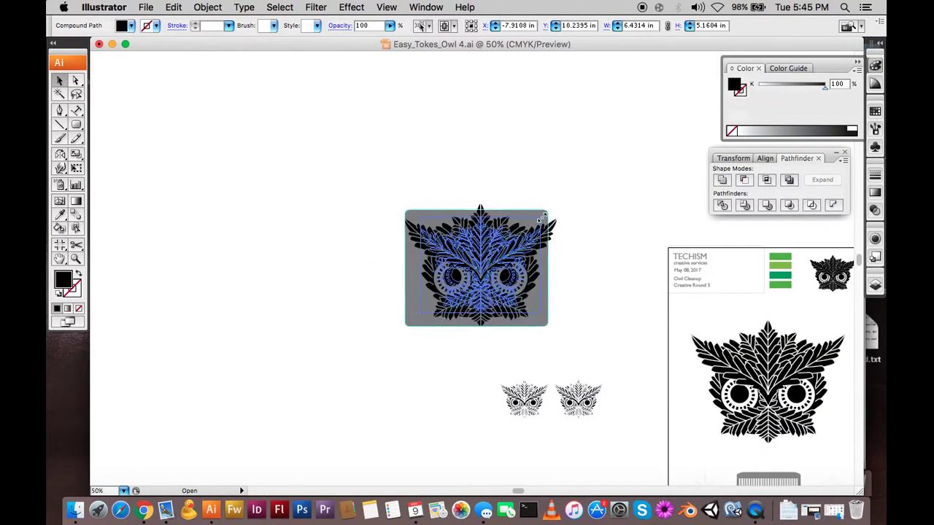
click(526, 294)
click(598, 295)
Show the gradient settings and move the gray rectangle up about 2 in so it lies behind only the owl's upper half
key(z)
drag(400, 198, 577, 350)
key(a)
click(602, 334)
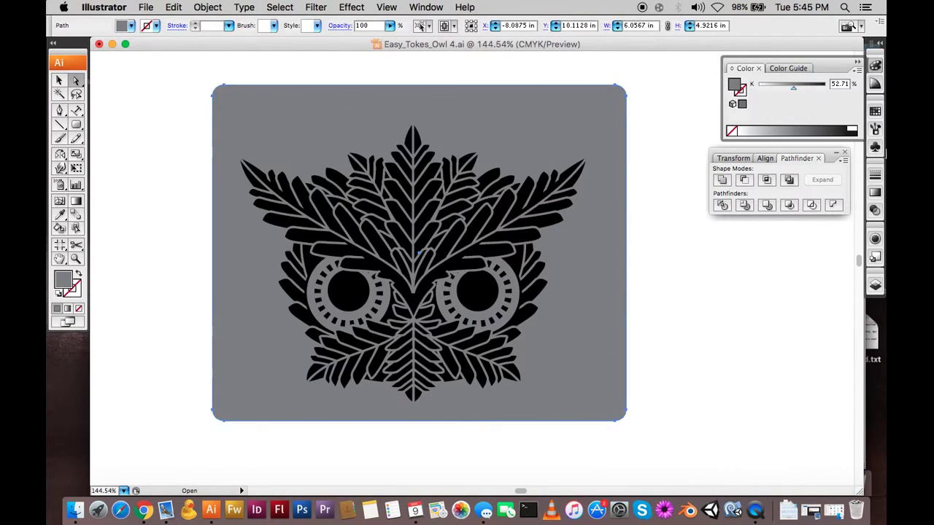
click(877, 192)
drag(604, 396, 615, 255)
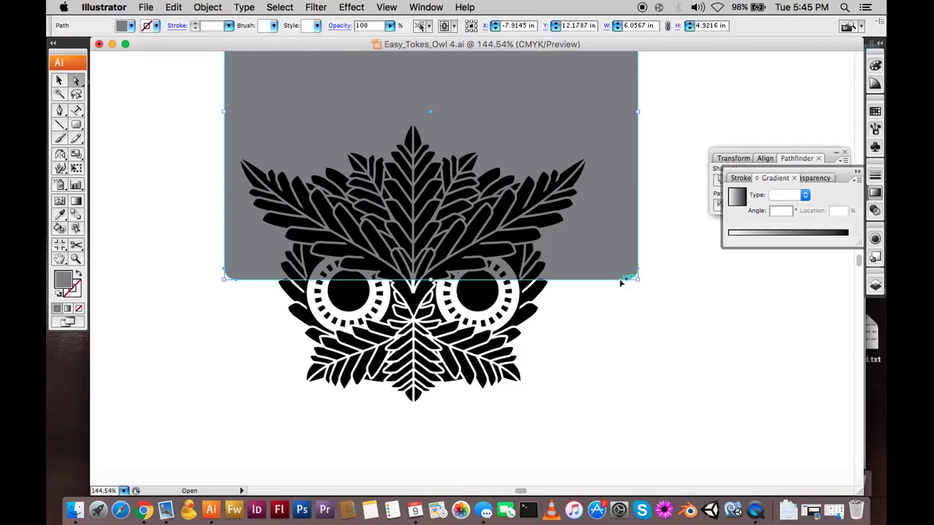
Undo the gray rectangle's last move and fill the rectangle with a linear white-to-black gradient
key(super+z)
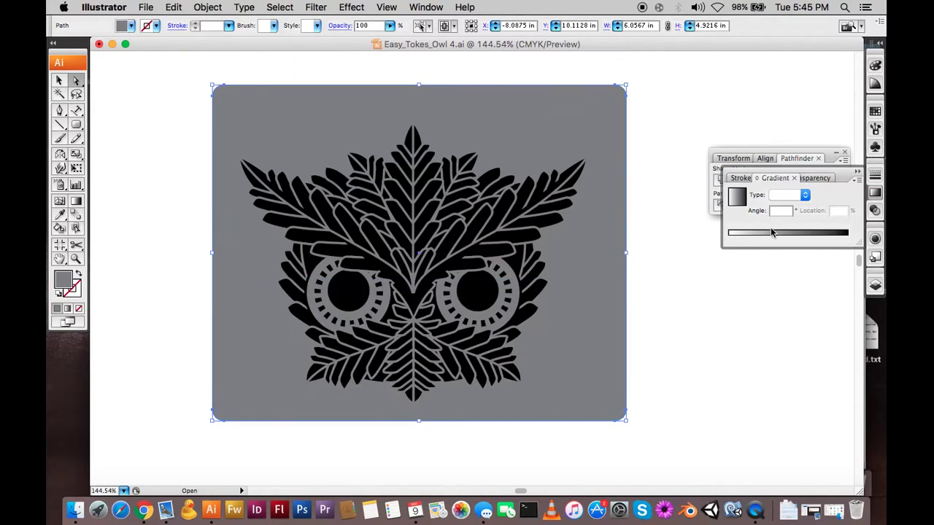
click(734, 202)
click(681, 320)
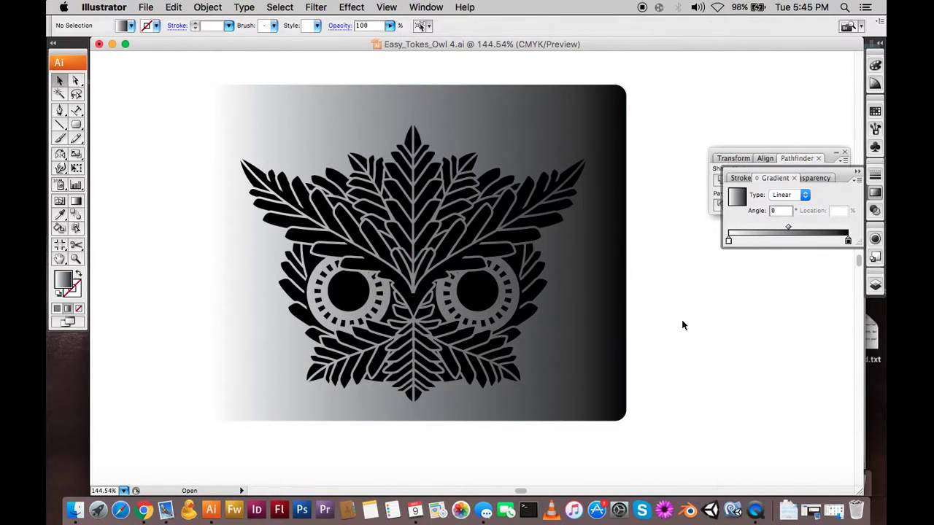
Recolor the compound-path owl blue with the Eyedropper tool
click(494, 317)
key(i)
click(711, 328)
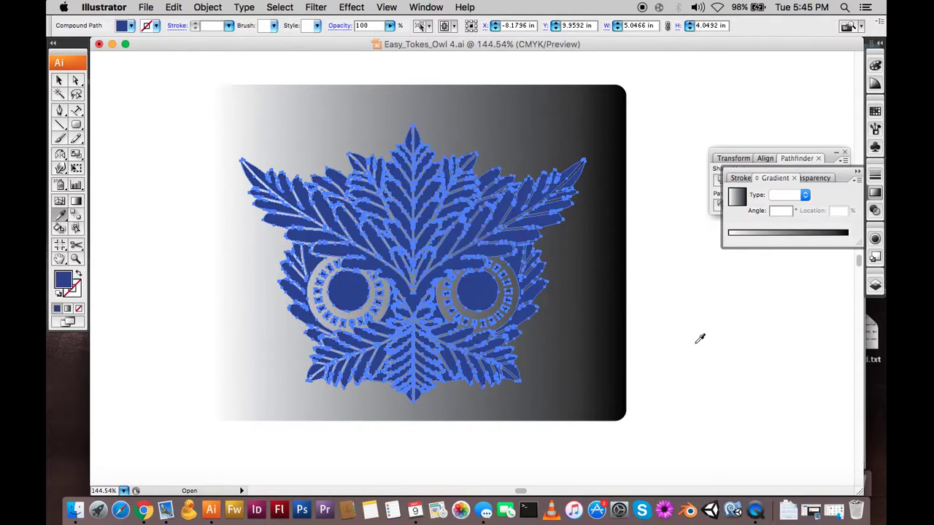
key(v)
click(694, 343)
Set the owl's fill color to near-white F9F9F9 so it contrasts with the gradient rectangle
click(493, 331)
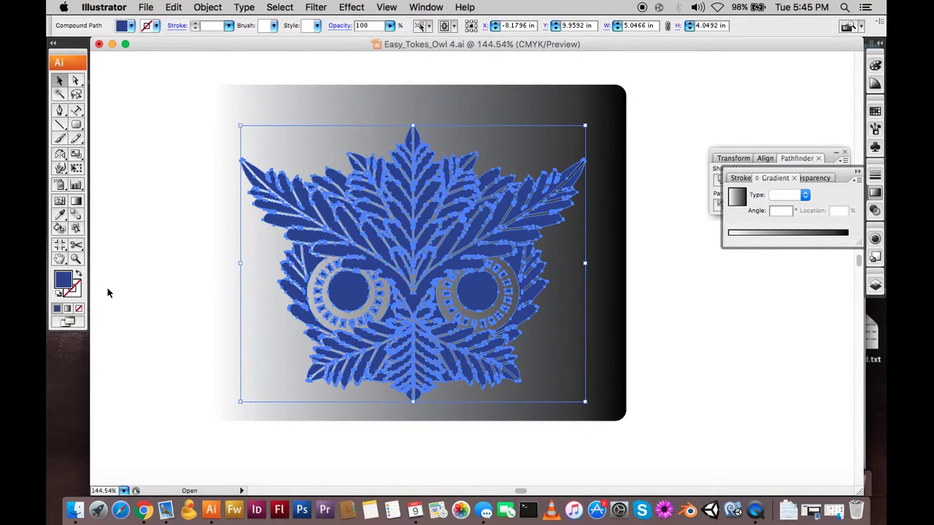
double_click(67, 281)
click(289, 137)
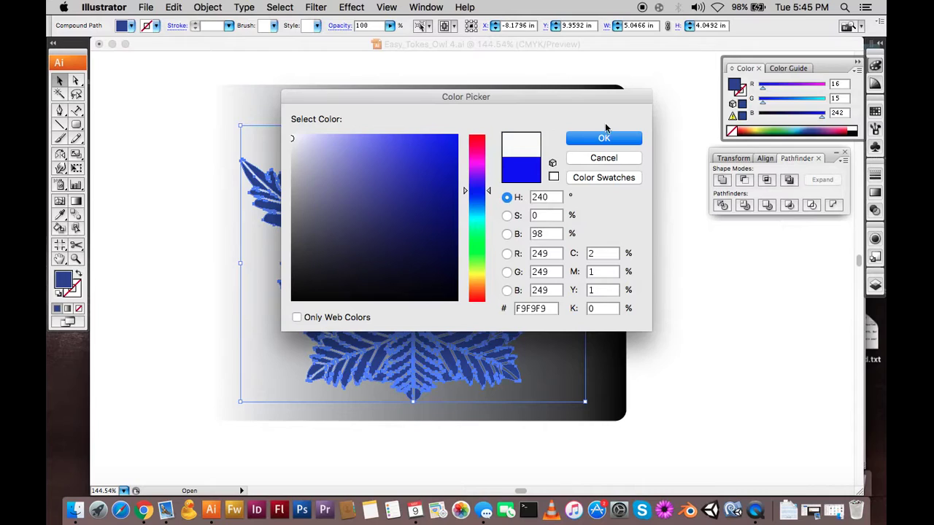
click(603, 138)
click(641, 150)
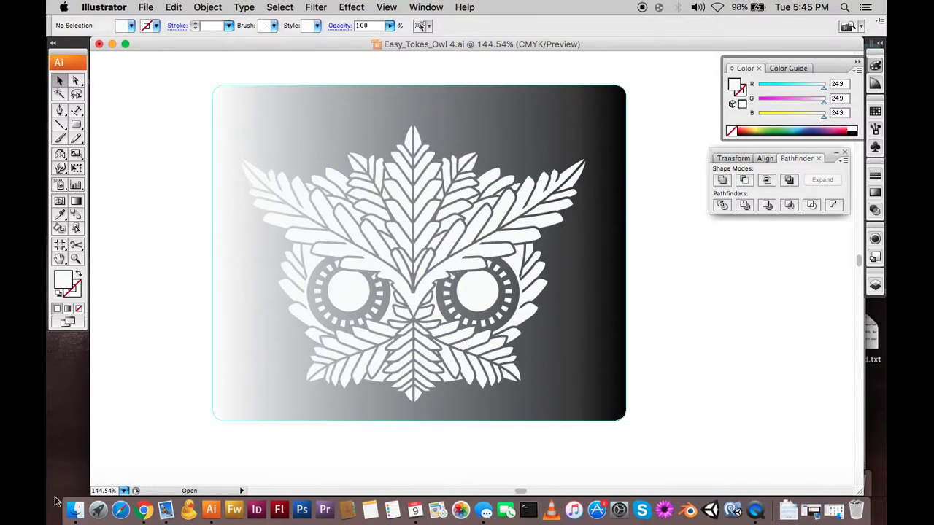
Delete the near-white owl together with the gradient rectangle behind it
key(z)
alt+click(353, 393)
alt+click(415, 336)
drag(517, 273, 373, 387)
key(v)
click(393, 338)
key(Delete)
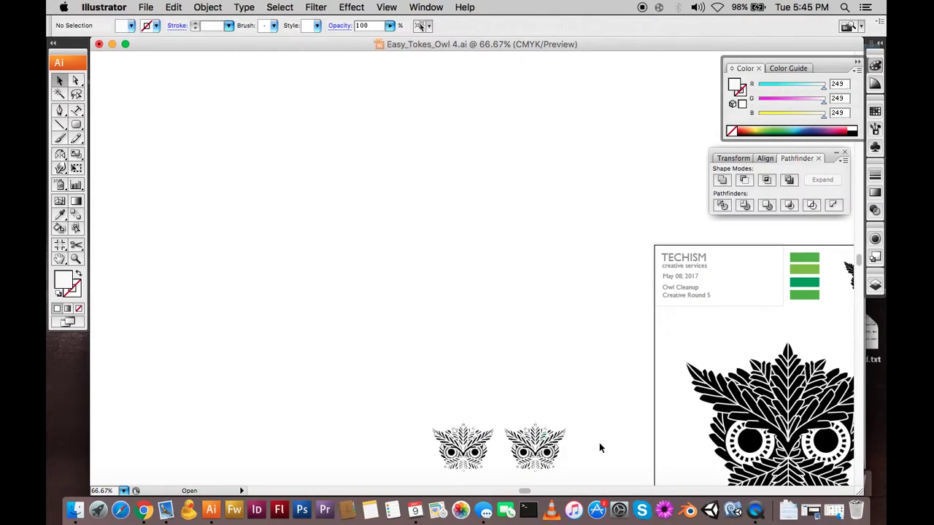